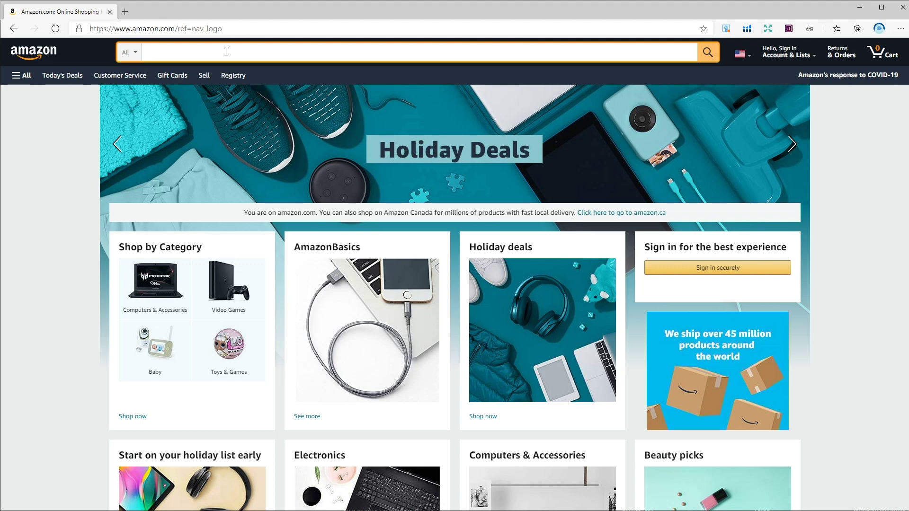
Search Amazon for "quote coloring books".
text(quo)
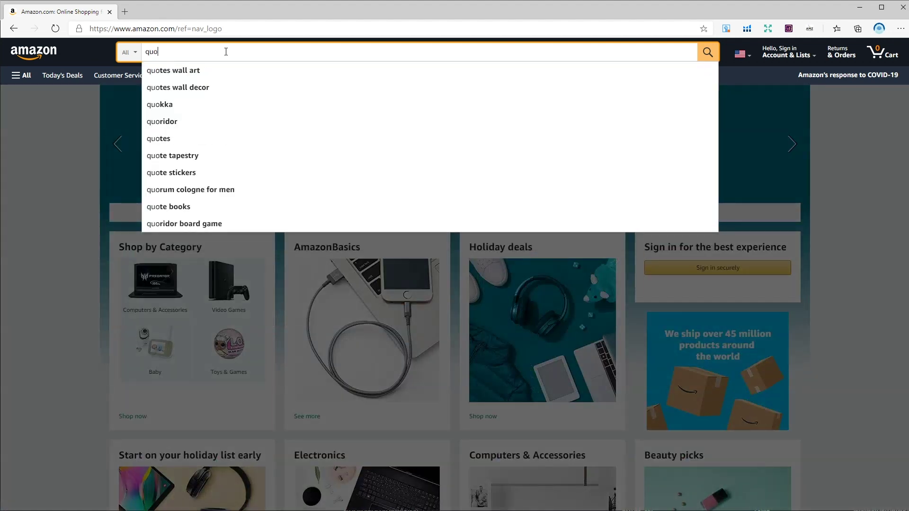
text(te c)
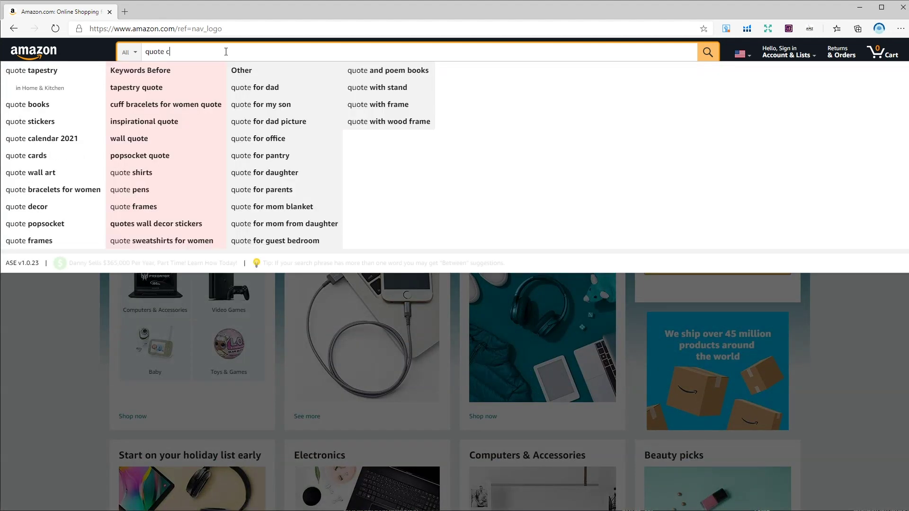
text(olorin)
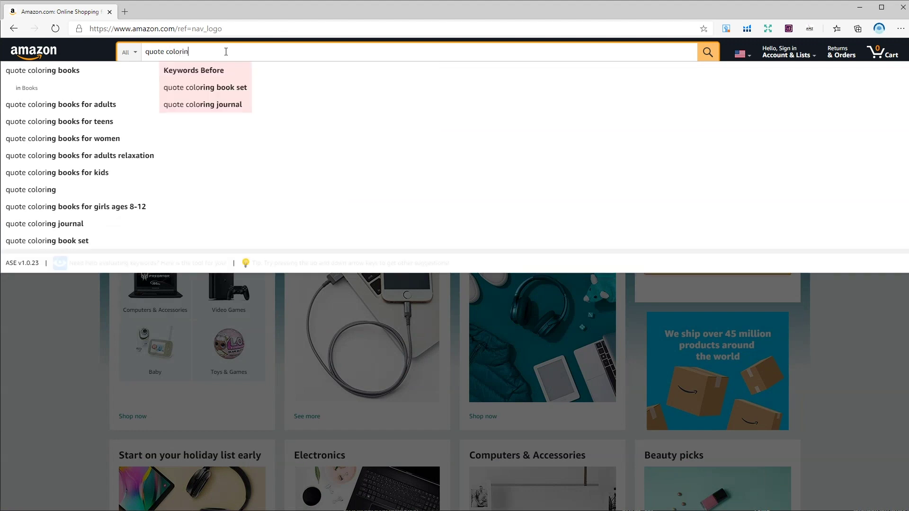
text(g book)
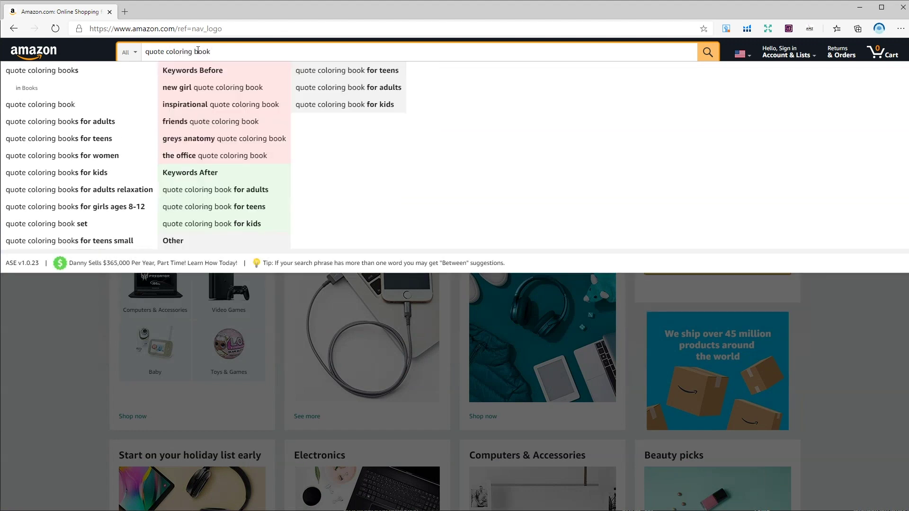
click(84, 78)
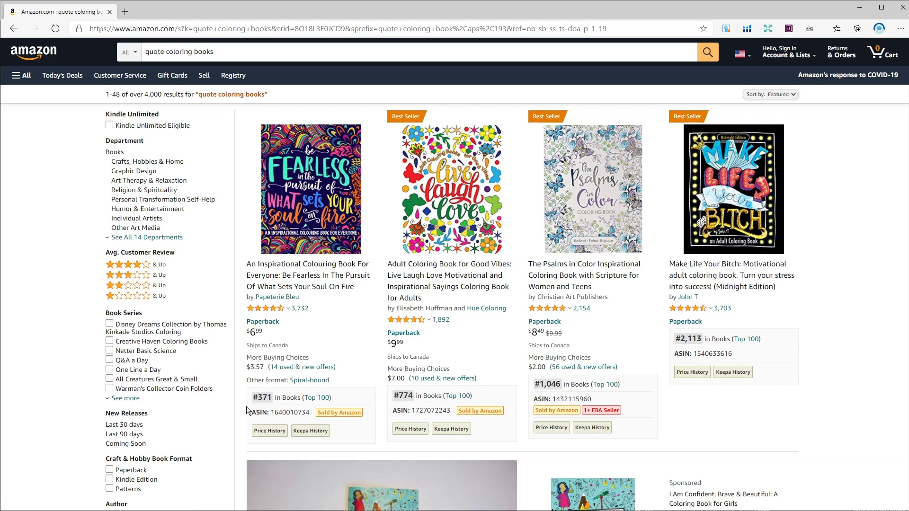
Switch to Notepad and record the first listed coloring book's details on separate lines: "371 BSR", "112 pages" and "6.99 price".
mouse_move(334, 226)
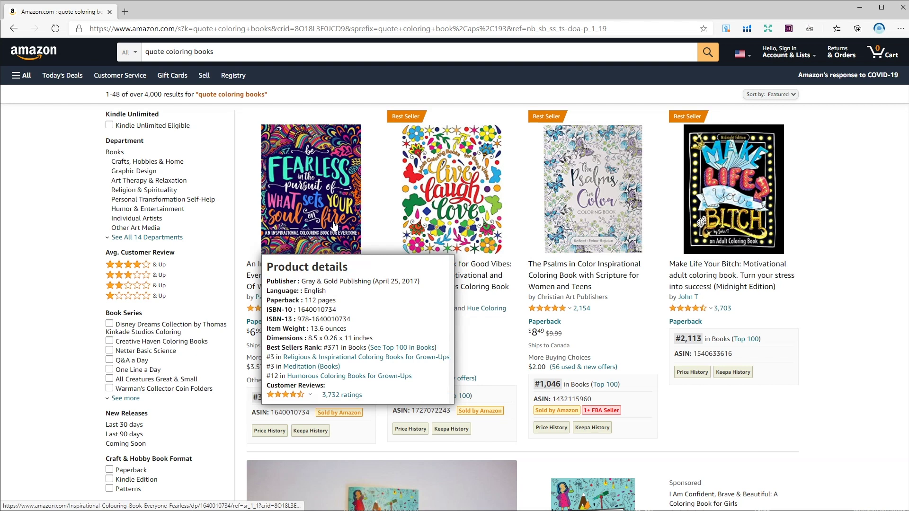
key(alt+Tab)
text(371 BSR )
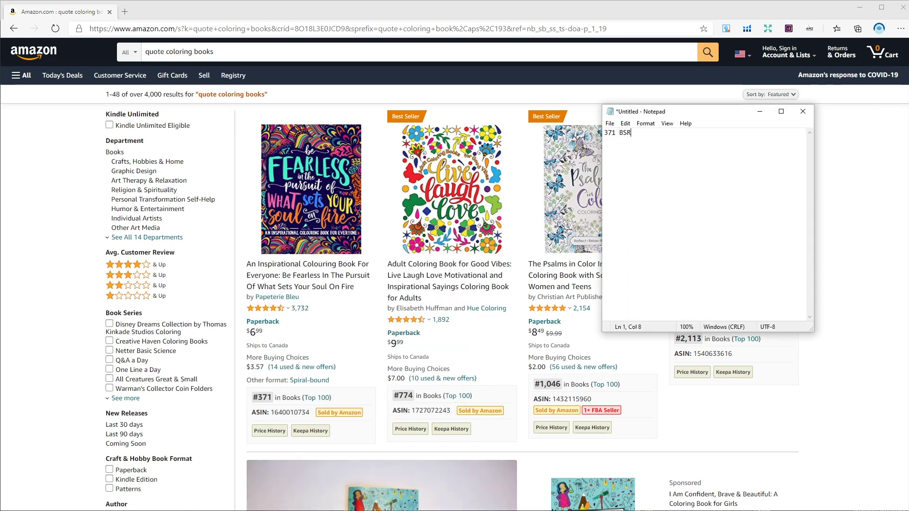
text(112 pages)
key(Return)
text(6.99 price)
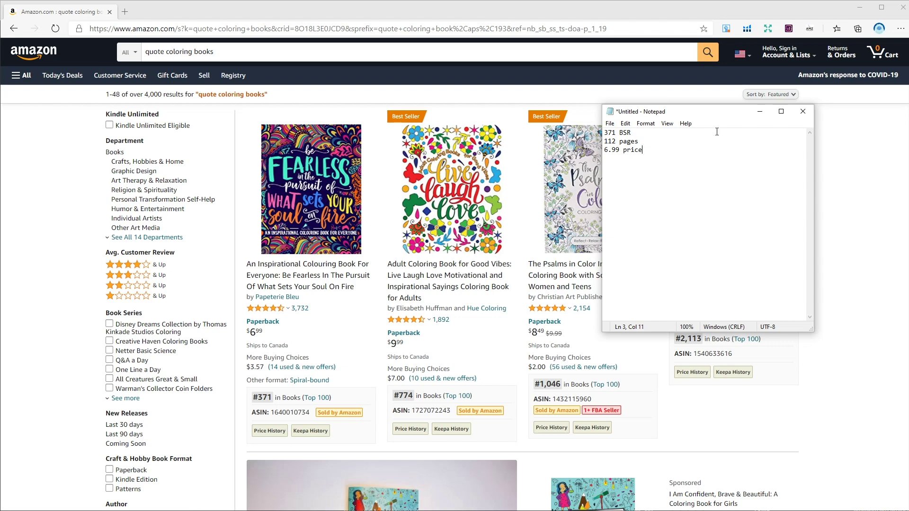
click(759, 113)
Switch to the KDP royalty calculator spreadsheet and enter 112 pages and an anticipated list price of 6.99.
key(alt+Tab)
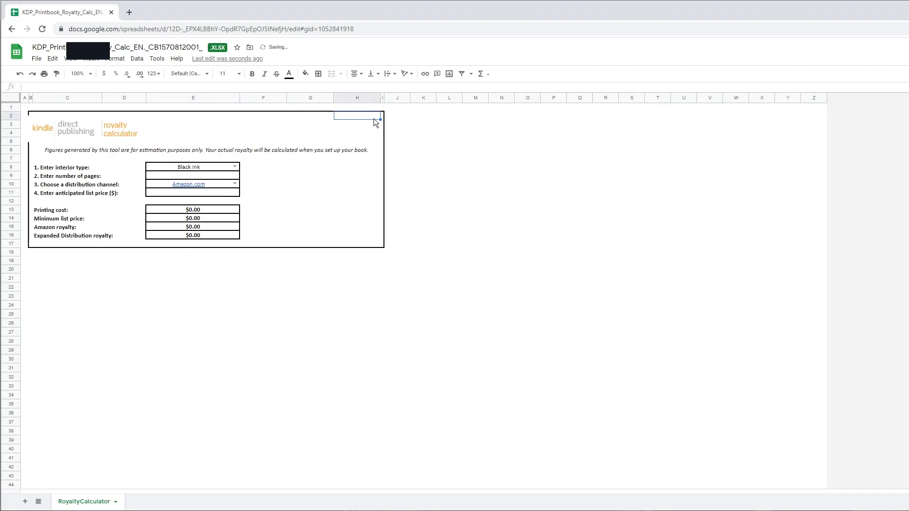
click(194, 175)
text(112)
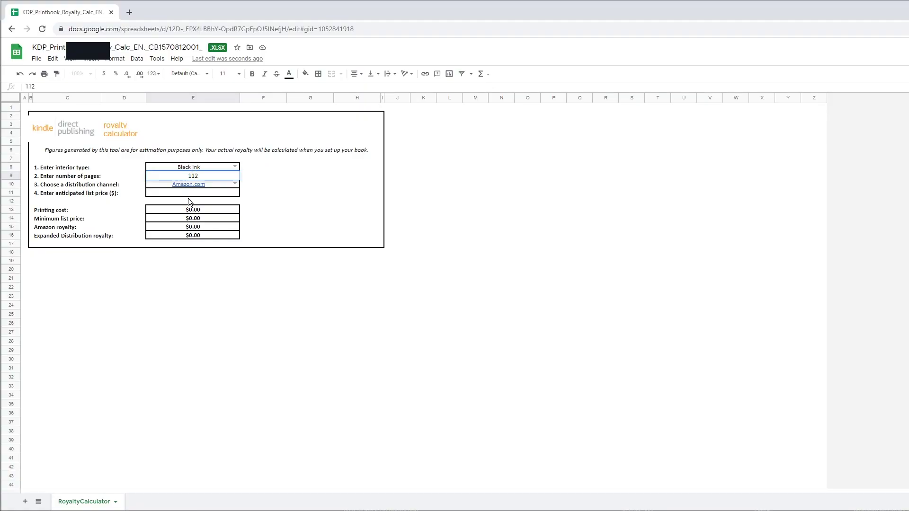
click(191, 194)
text(6.99)
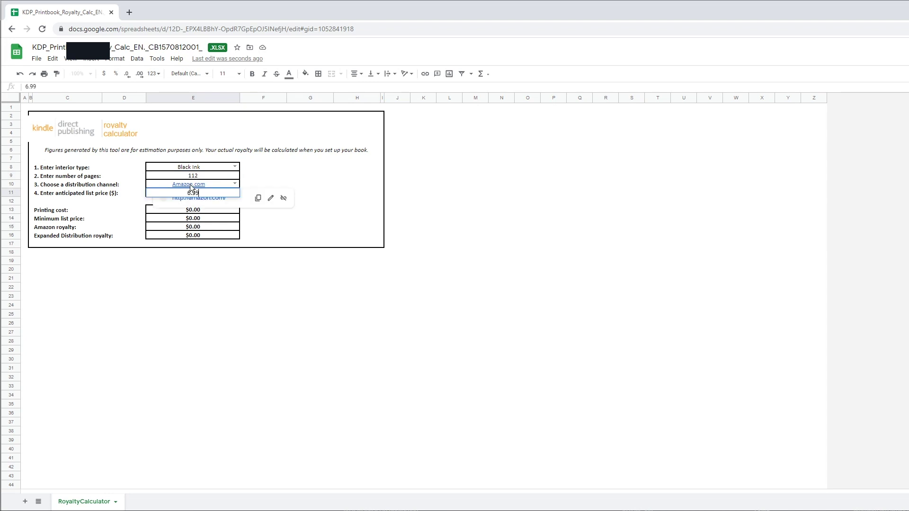
key(Return)
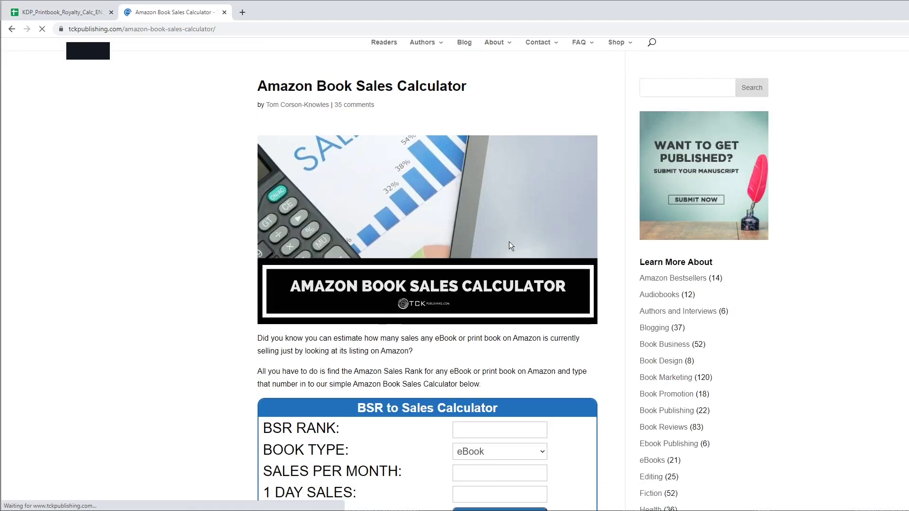
Show the Notepad notes beside the BSR to Sales Calculator on the TCK Publishing page without covering its fields.
scroll(509, 241, down, 3)
scroll(509, 246, down, 1)
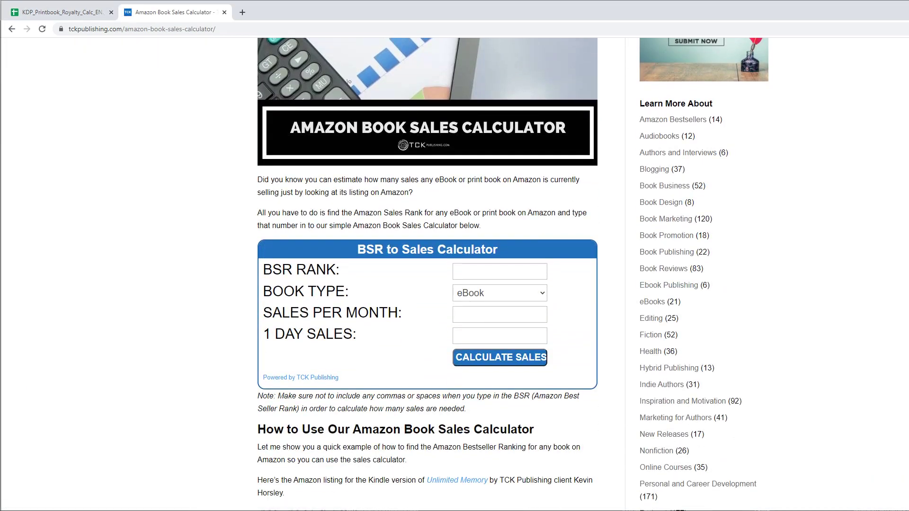
key(alt+Tab)
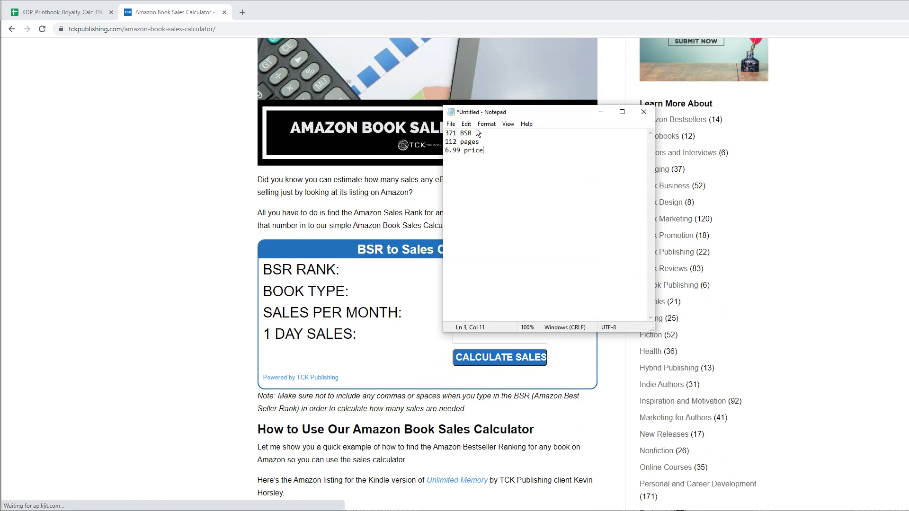
drag(515, 112, 741, 94)
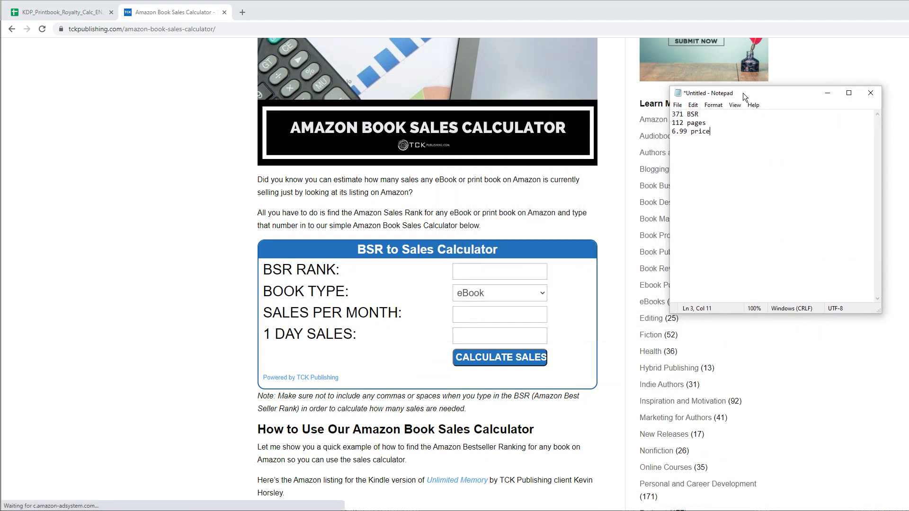
Calculate the sales for a BSR rank of 371 with the book type set to Book.
click(474, 274)
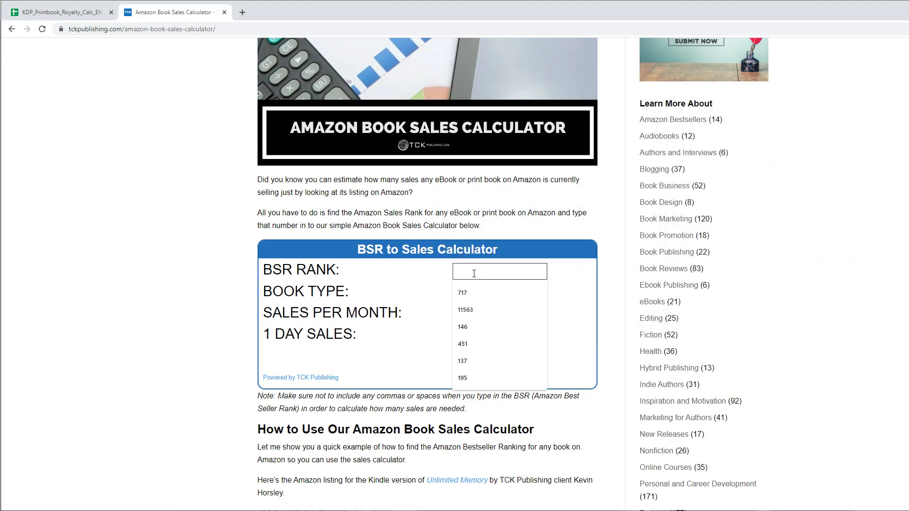
text(371)
key(Tab)
key(Down)
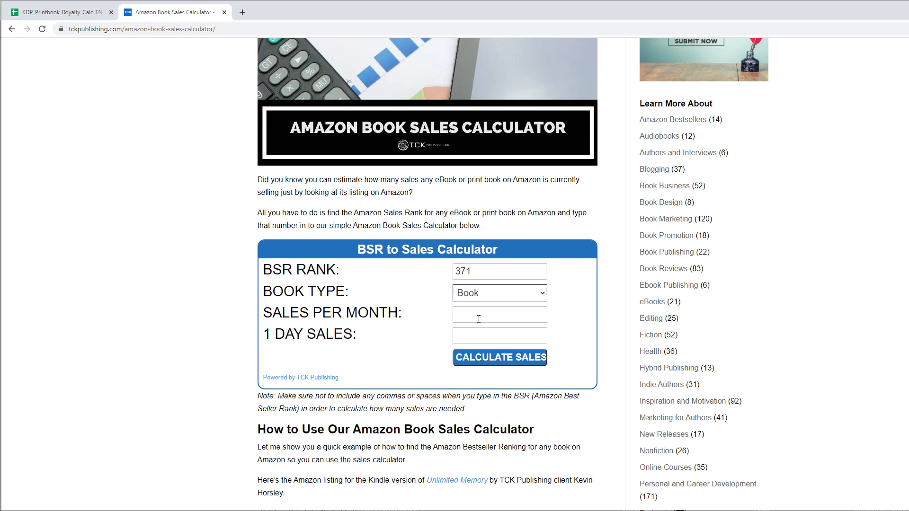
key(alt+Down)
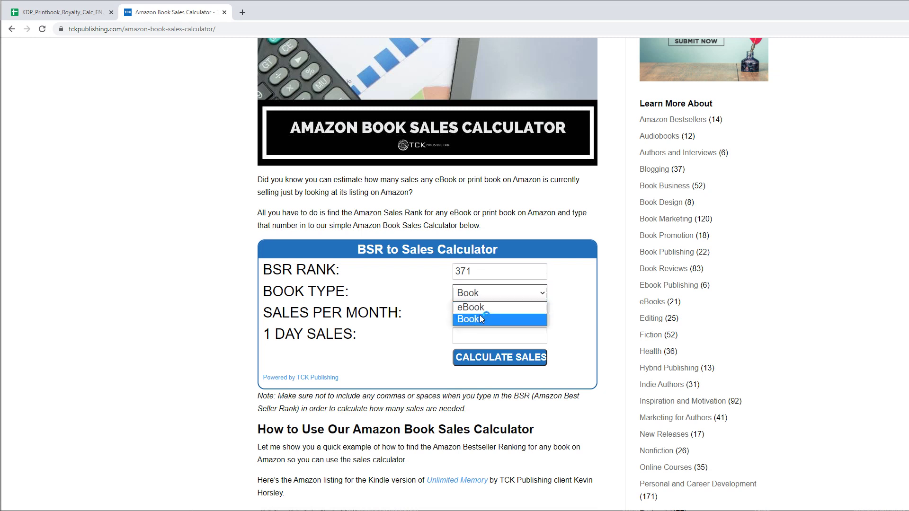
click(478, 319)
click(430, 319)
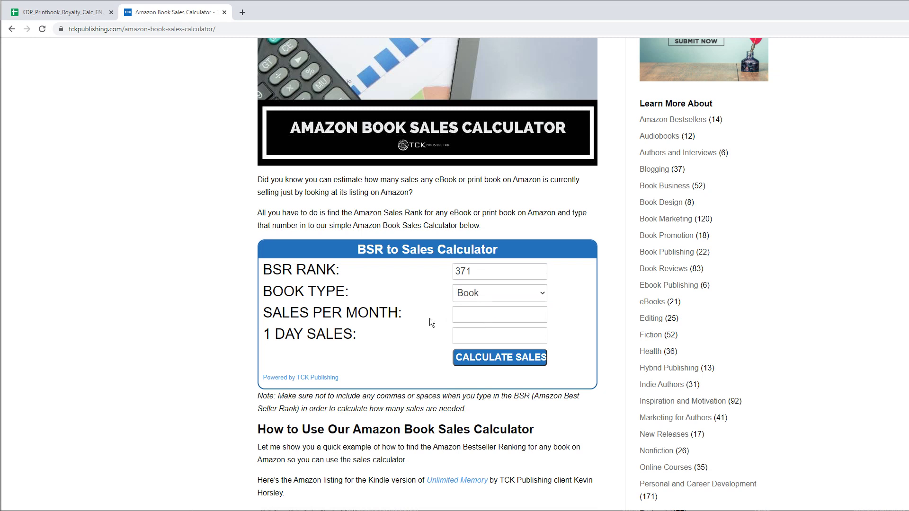
click(493, 359)
Copy the monthly sales figure 4315 into the Notepad notes and multiply it by 2 in Calculator.
click(478, 317)
drag(478, 317, 454, 317)
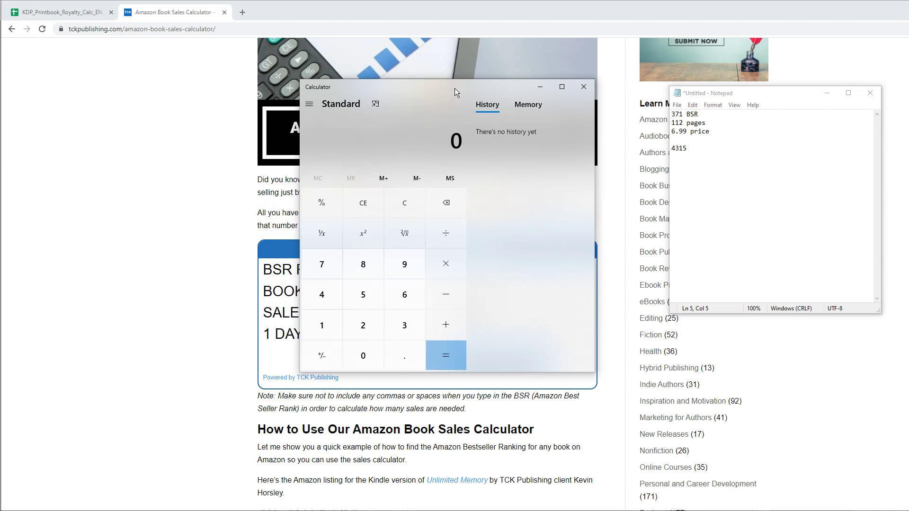
text(4315*2)
key(Return)
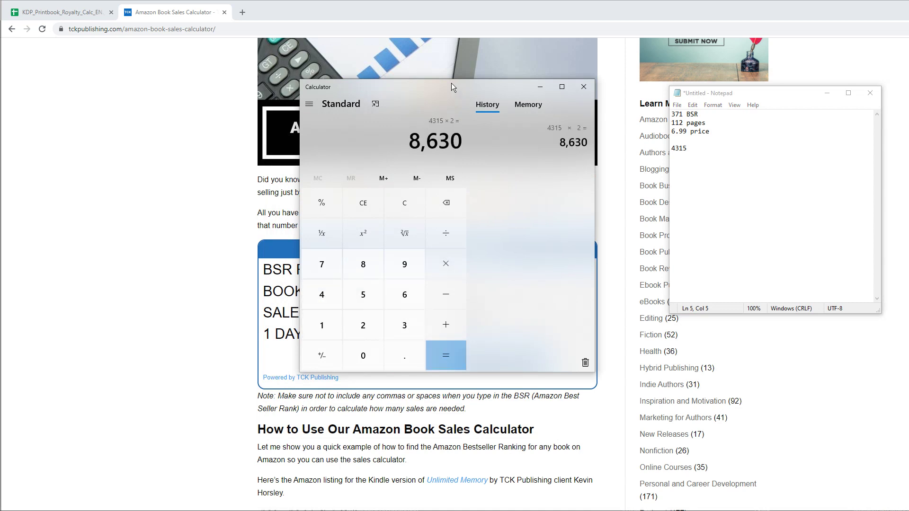
drag(413, 147, 466, 146)
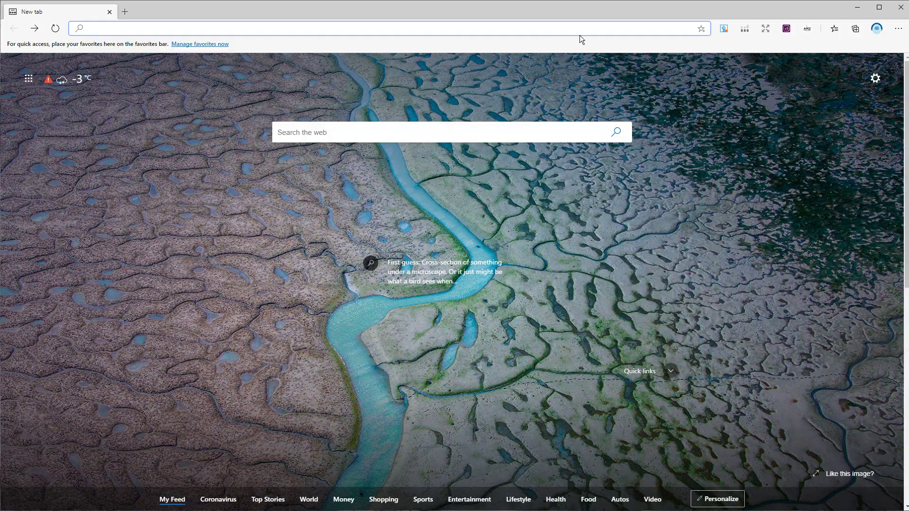
Open Gravit Designer at designer.gravit.io and create a new design 8.625 in wide and 11.25 in high.
text(gravit designer)
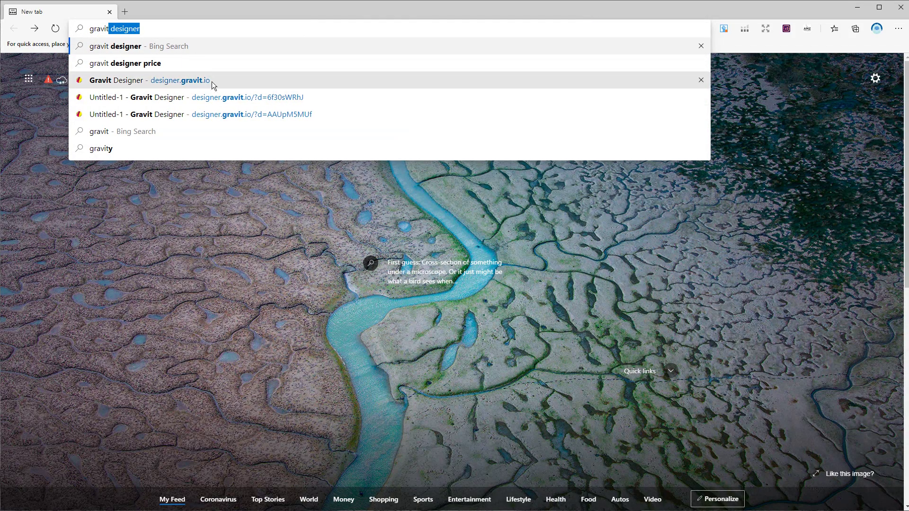
click(205, 79)
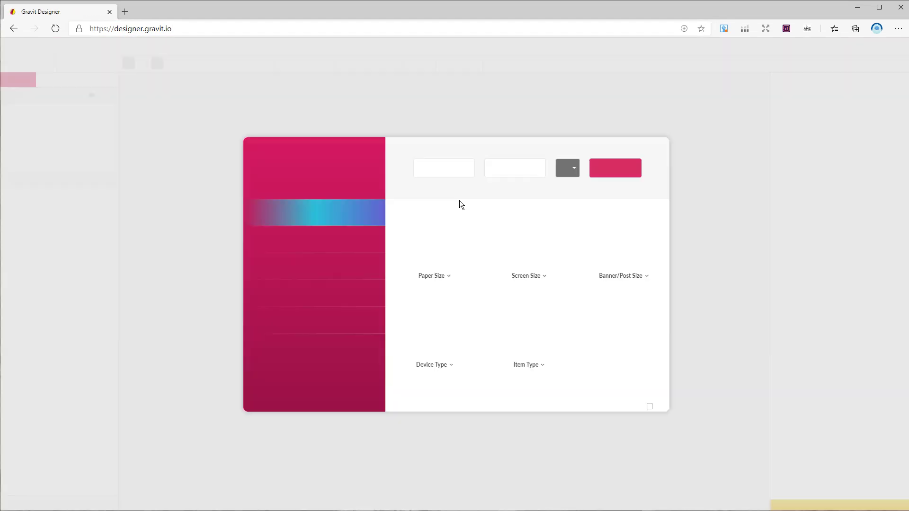
click(444, 171)
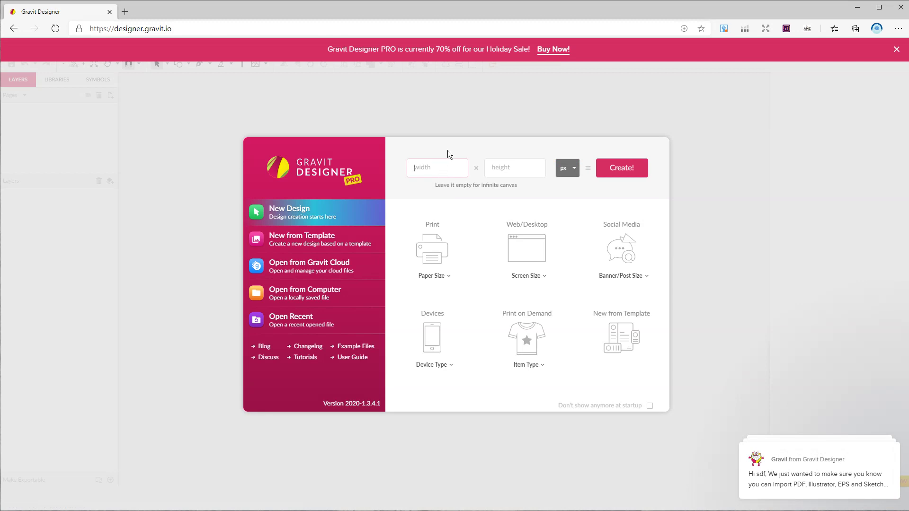
click(565, 171)
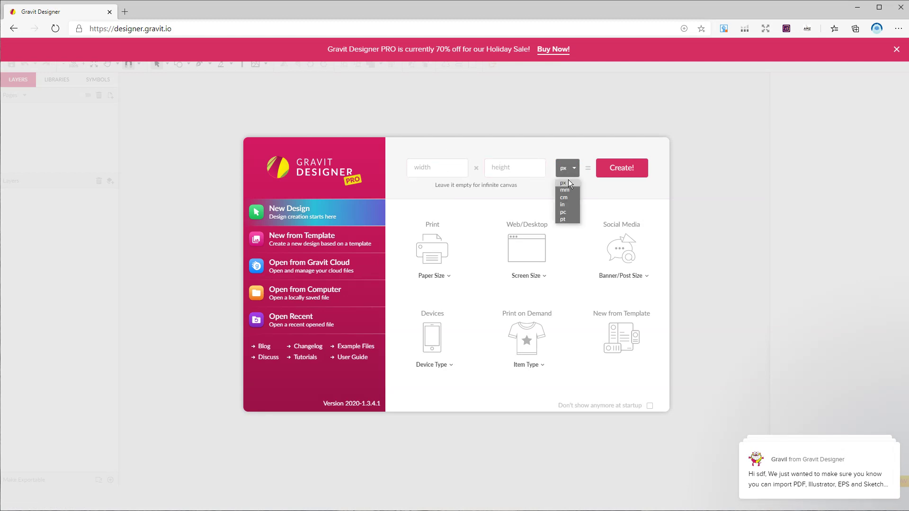
click(563, 207)
click(450, 162)
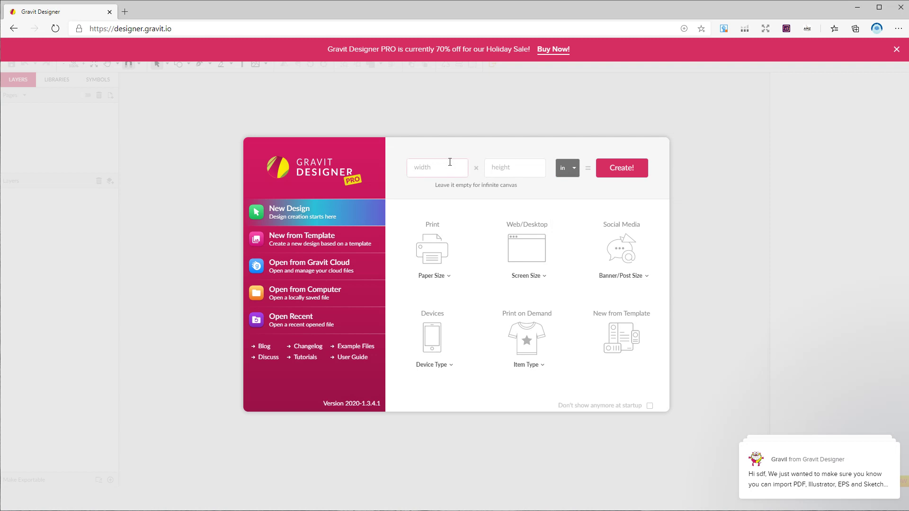
text(8.625)
click(517, 165)
text(11.25)
click(614, 167)
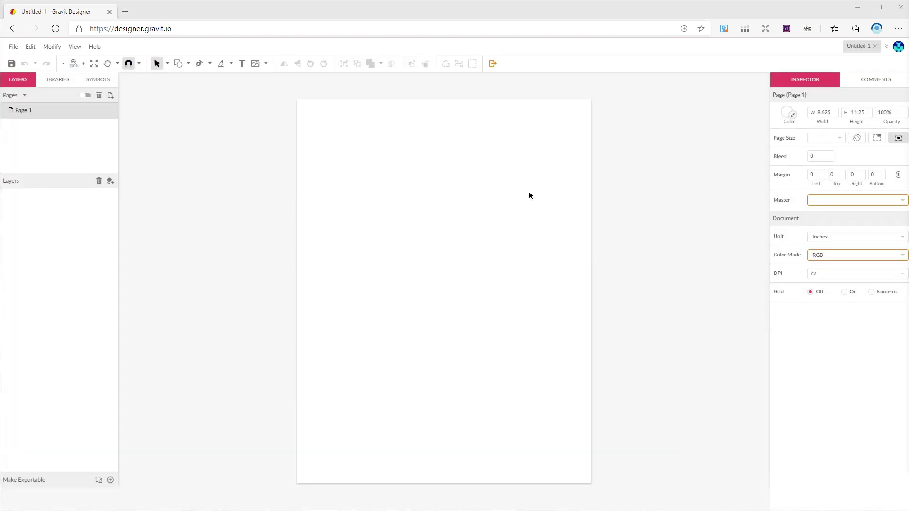
Draw a square about 1.89 in wide, centred horizontally in the page's upper half, and lock it.
click(188, 64)
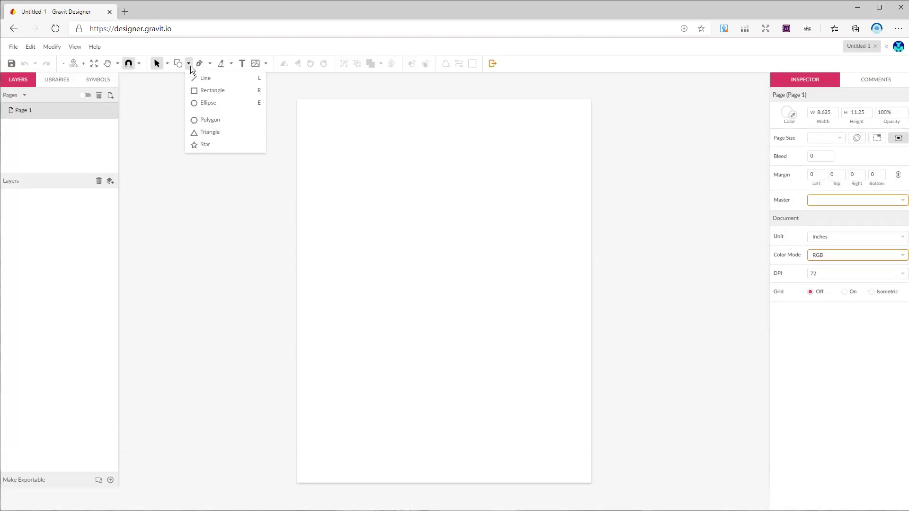
click(231, 93)
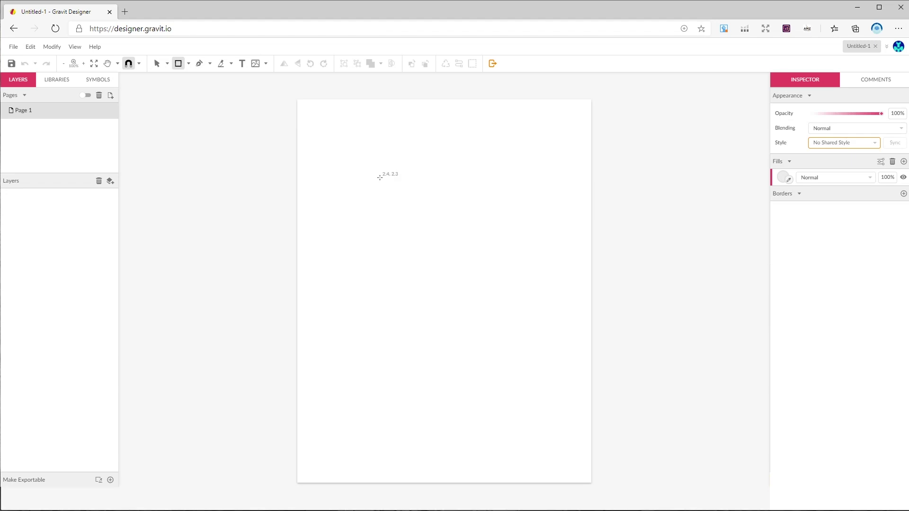
drag(380, 178, 444, 242)
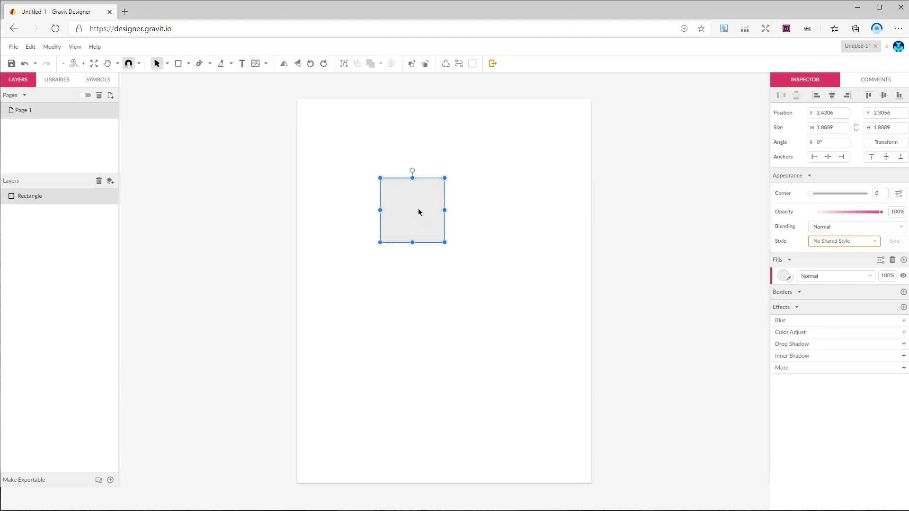
drag(419, 208, 452, 246)
click(516, 238)
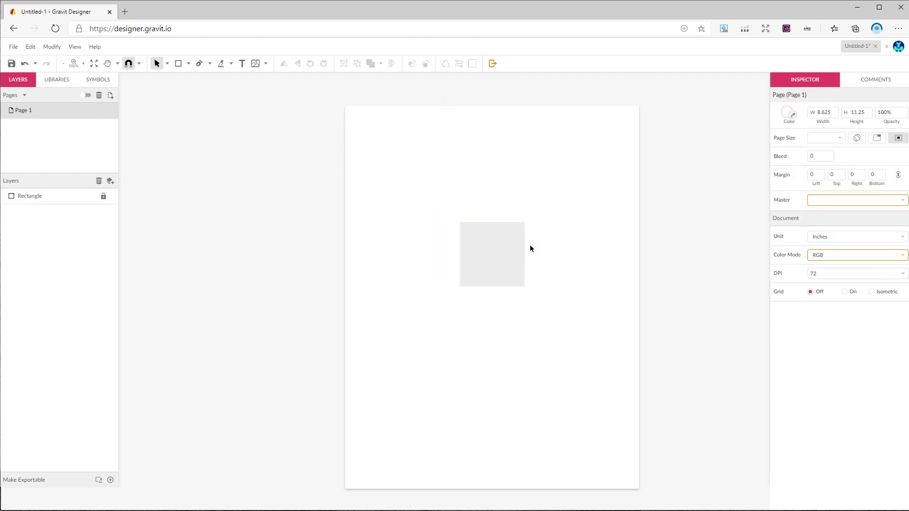
Draw a black-outlined unfilled circle spanning the locked square and four smaller overlapping circles, one in each corner of the square.
click(84, 64)
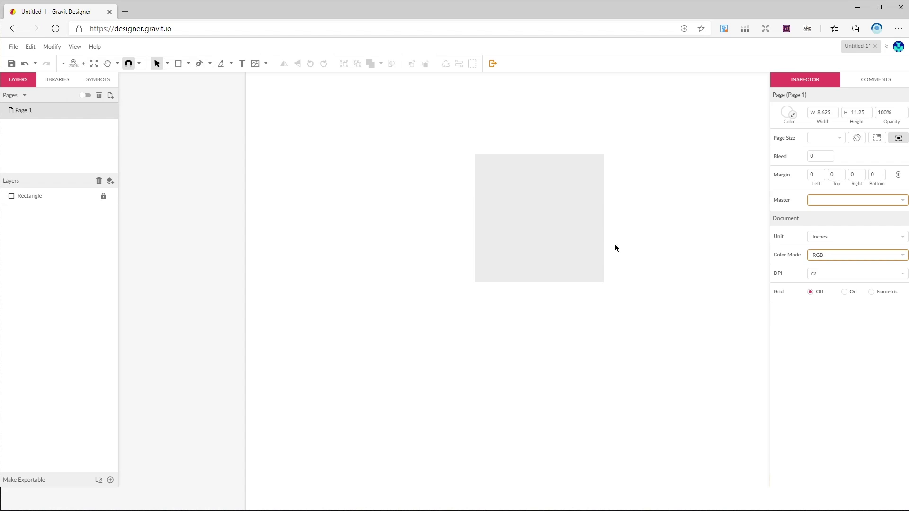
key(h)
drag(637, 231, 550, 267)
key(v)
click(187, 64)
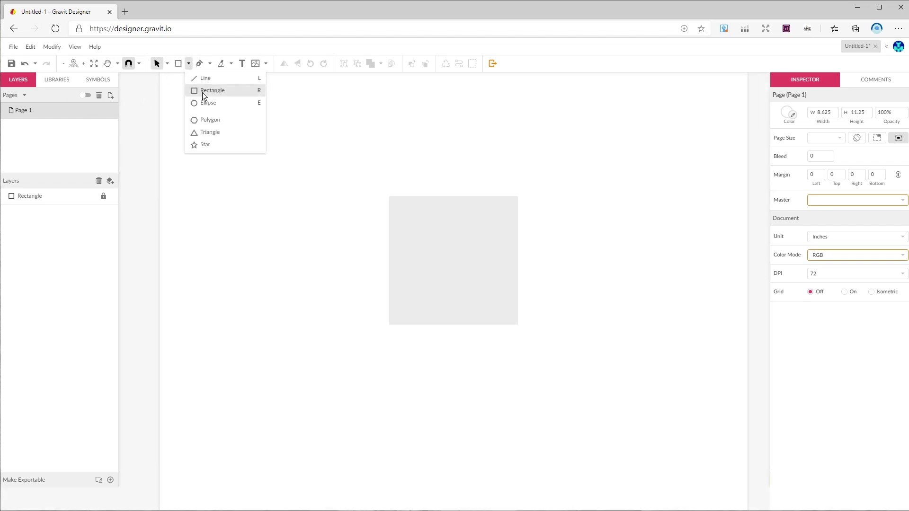
click(204, 106)
mouse_move(348, 193)
mouse_down()
mouse_move(434, 278)
mouse_move(499, 301)
mouse_move(536, 343)
mouse_move(490, 285)
mouse_move(516, 251)
mouse_up()
click(892, 282)
drag(516, 251, 461, 251)
drag(461, 250, 516, 305)
drag(516, 305, 462, 305)
Duplicate the four corner circles and shrink each copy to about half size, concentric inside its original.
click(188, 63)
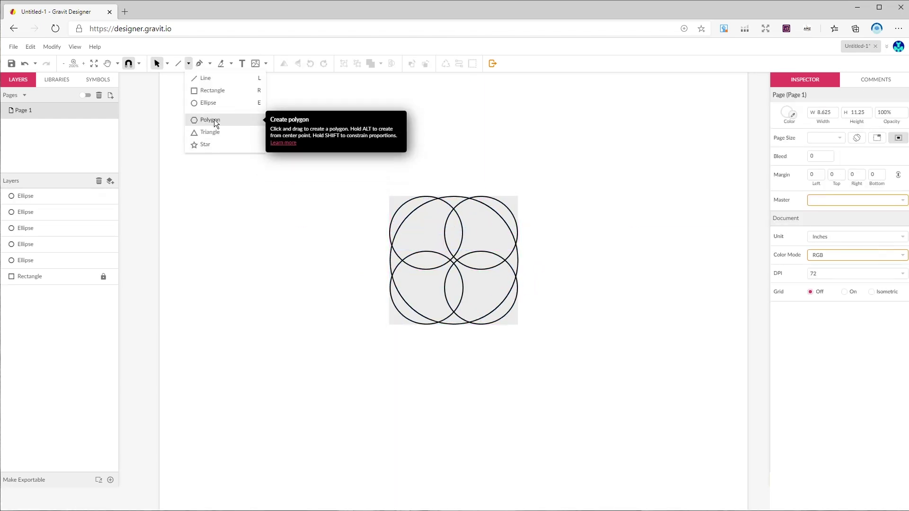
click(484, 269)
key(ctrl+d)
drag(518, 197, 499, 215)
click(409, 201)
key(ctrl+d)
drag(389, 196, 410, 224)
click(506, 314)
key(ctrl+d)
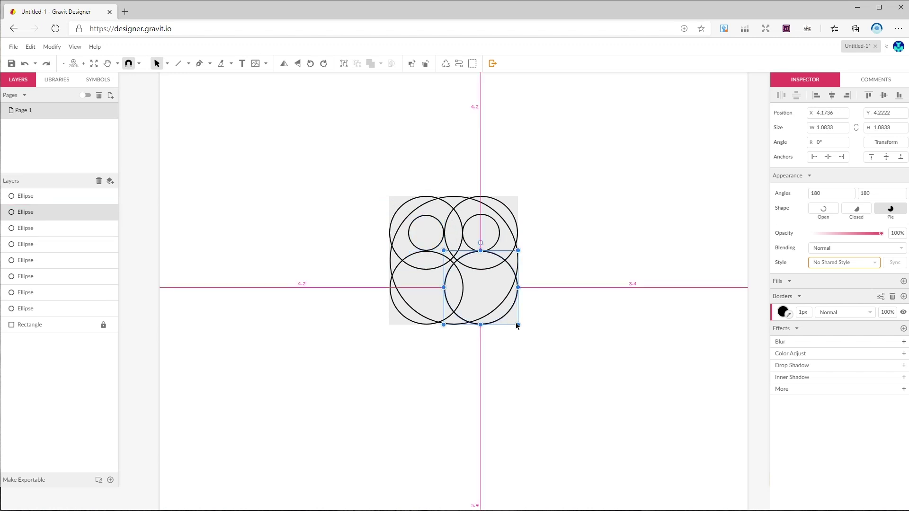
drag(517, 325, 500, 307)
key(ctrl+d)
drag(389, 325, 408, 306)
Duplicate the large circle twice, scaling one copy to a small circle at the centre and the other slightly smaller than the original.
click(518, 265)
key(ctrl+d)
drag(518, 260, 474, 257)
click(432, 224)
click(512, 232)
key(ctrl+d)
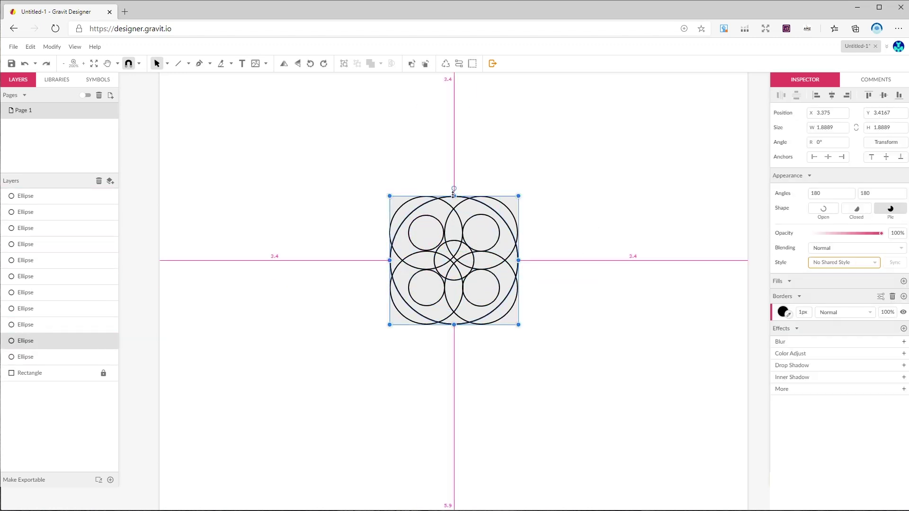
drag(518, 196, 511, 204)
click(563, 210)
Copy and shrink the centre circle, and arrange small copies around it above, below and on both sides.
click(435, 272)
key(ctrl+d)
click(429, 279)
mouse_move(444, 270)
mouse_down()
mouse_move(433, 282)
mouse_move(427, 266)
mouse_up()
drag(427, 266, 463, 296)
click(484, 255)
click(431, 265)
shift+click(478, 265)
key(ctrl+d)
click(476, 292)
Duplicate more circles and scale the copies to fit as smaller concentric rings at the centre and inside the corner circles.
click(438, 245)
key(ctrl+d)
drag(444, 251, 433, 239)
key(ctrl+d)
drag(426, 233, 463, 269)
key(ctrl+d)
click(600, 276)
click(441, 246)
click(441, 246)
key(ctrl+d)
click(568, 265)
click(485, 238)
drag(488, 240, 494, 245)
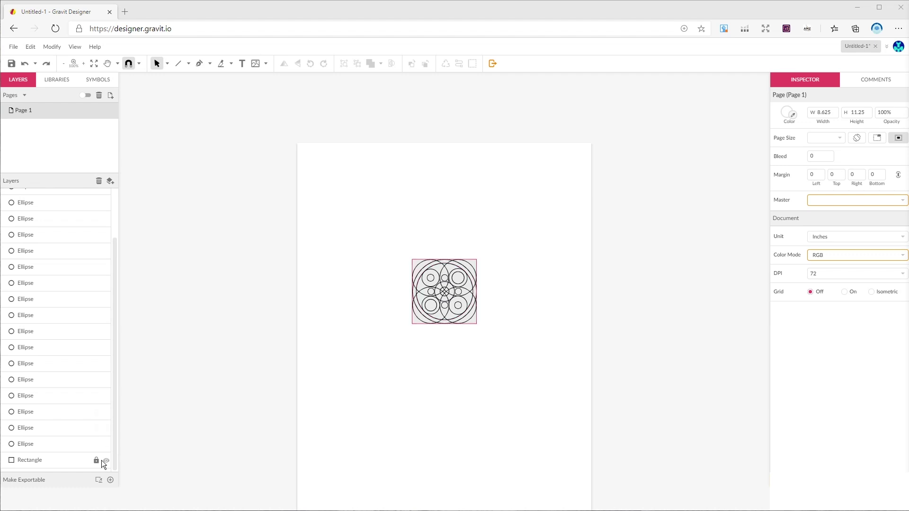
Hide the locked square and group all the circles into one tile.
click(106, 461)
drag(387, 235, 507, 339)
key(ctrl+g)
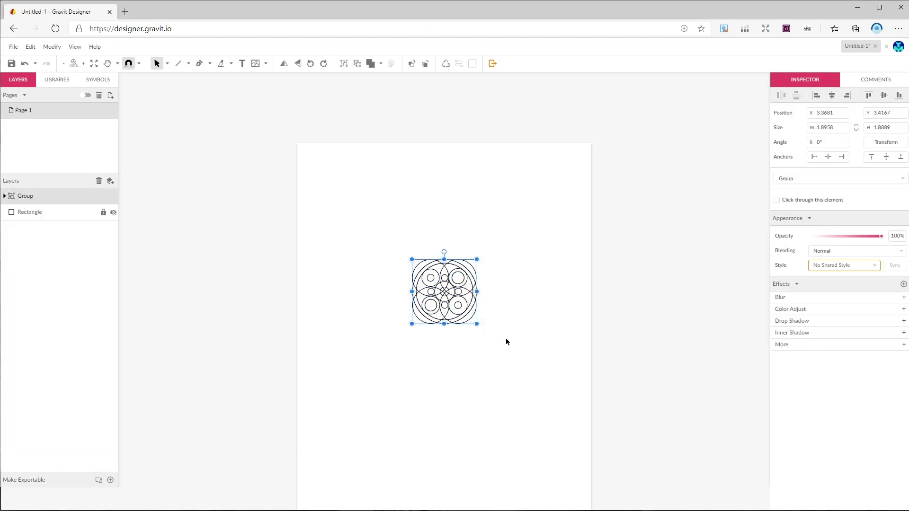
Fit the tile into the page's upper-left corner at about 1.47 in wide and duplicate it sideways into a row of six.
drag(471, 310, 373, 192)
mouse_move(372, 194)
mouse_down()
mouse_move(359, 195)
mouse_move(359, 203)
mouse_move(357, 190)
mouse_up()
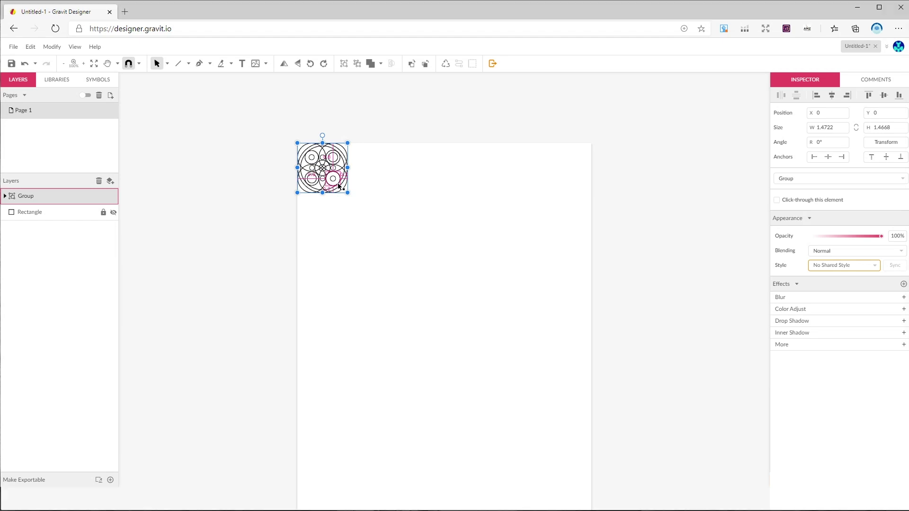
drag(339, 186, 389, 189)
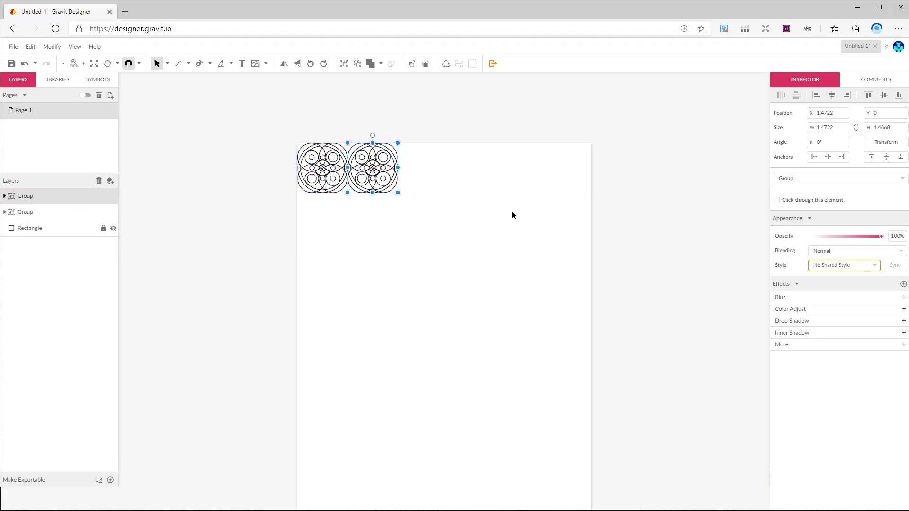
key(ctrl+d)
key(ctrl+d)
key(ctrl+d)
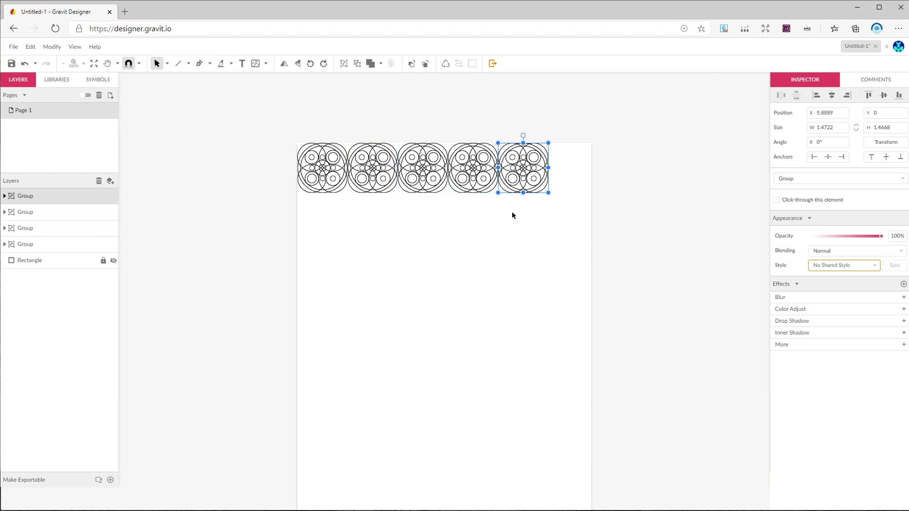
key(ctrl+d)
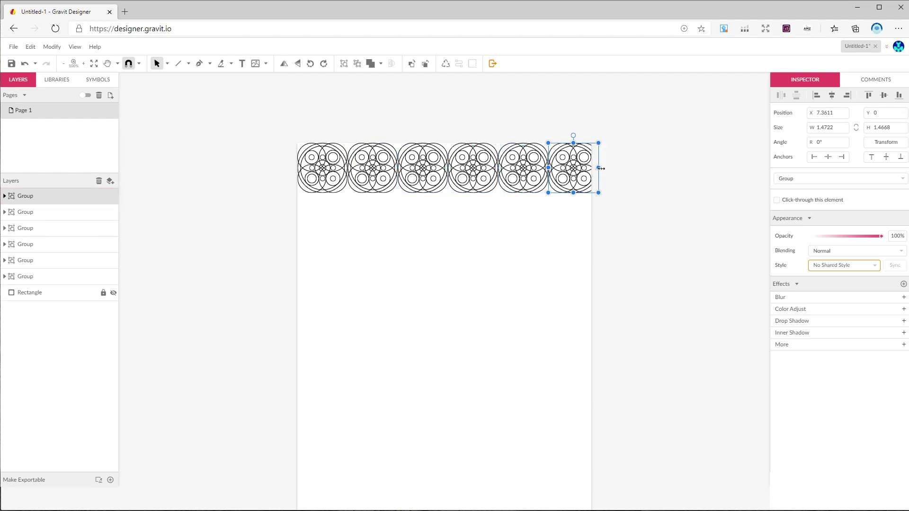
Scale the six-tile row to the 8.625 in page width and duplicate it downward until eight rows fill the page.
drag(616, 223, 320, 168)
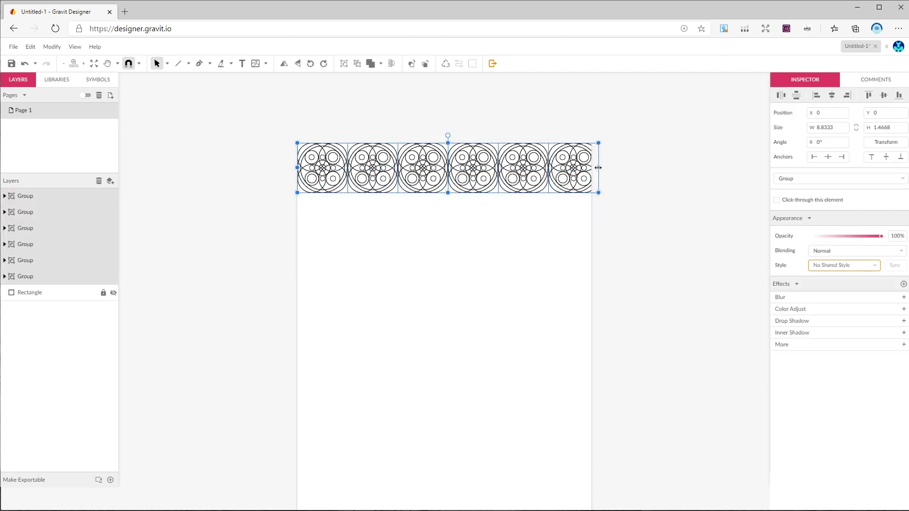
drag(598, 168, 592, 168)
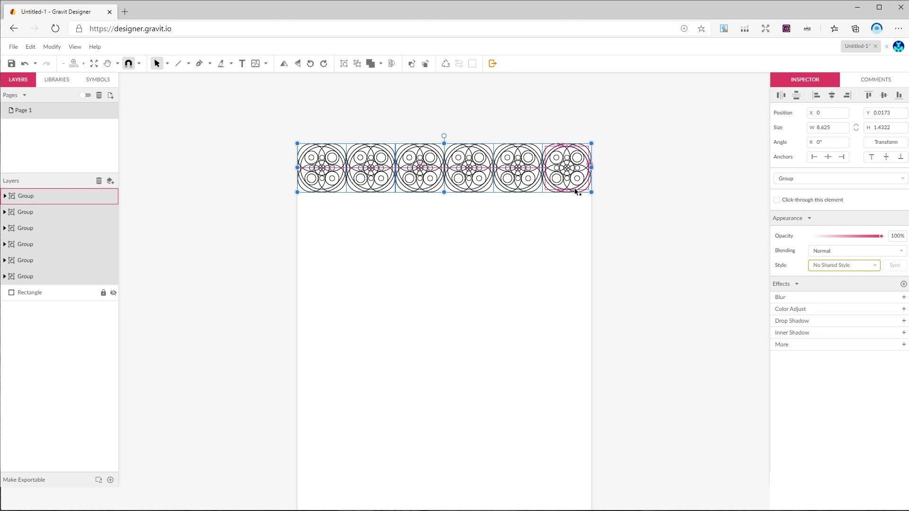
drag(577, 192, 586, 241)
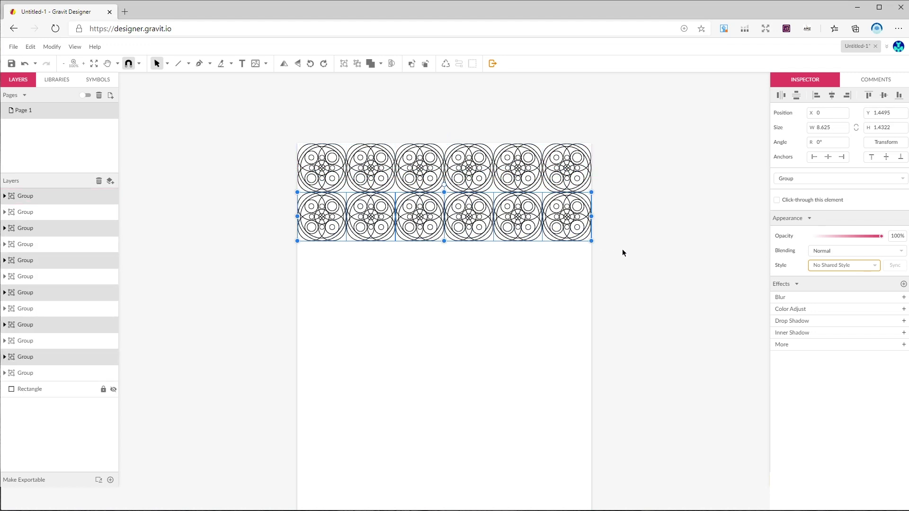
key(ctrl+d)
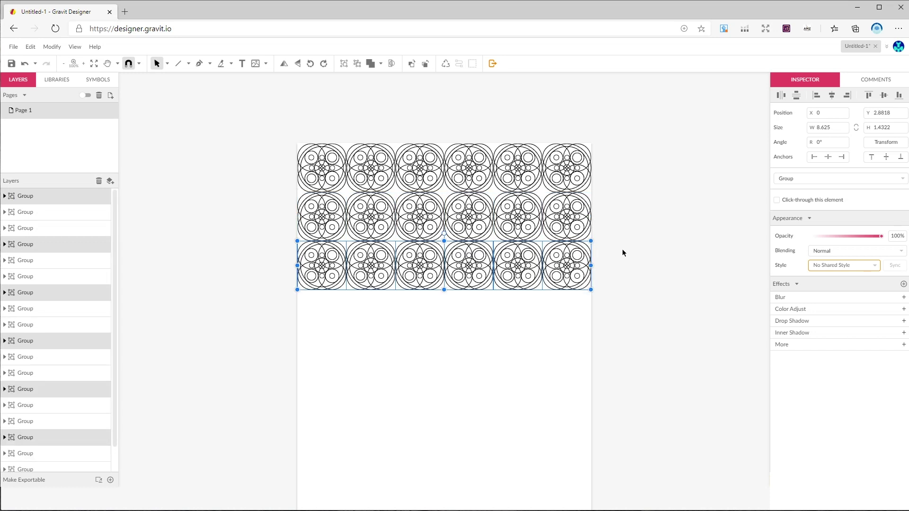
key(ctrl+d)
key(ctrl+d)
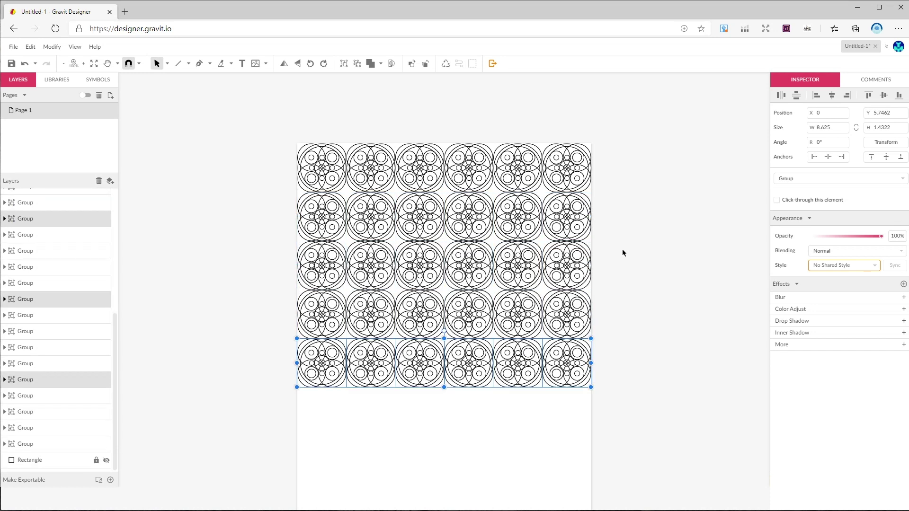
key(ctrl+d)
scroll(639, 249, down, 3)
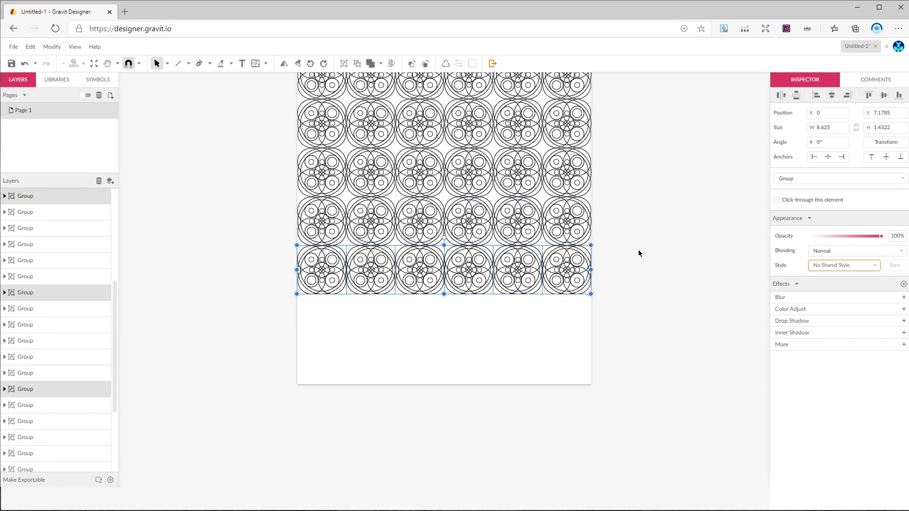
key(ctrl+d)
key(ctrl+d)
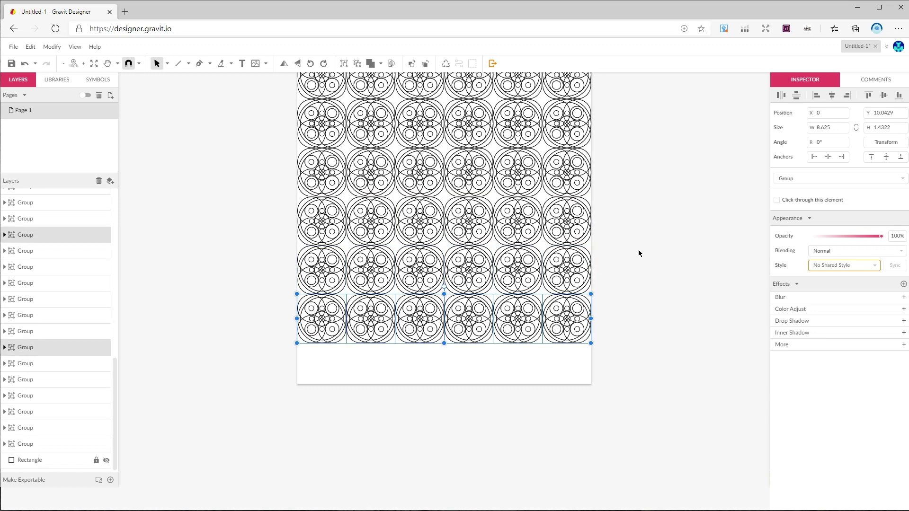
key(Escape)
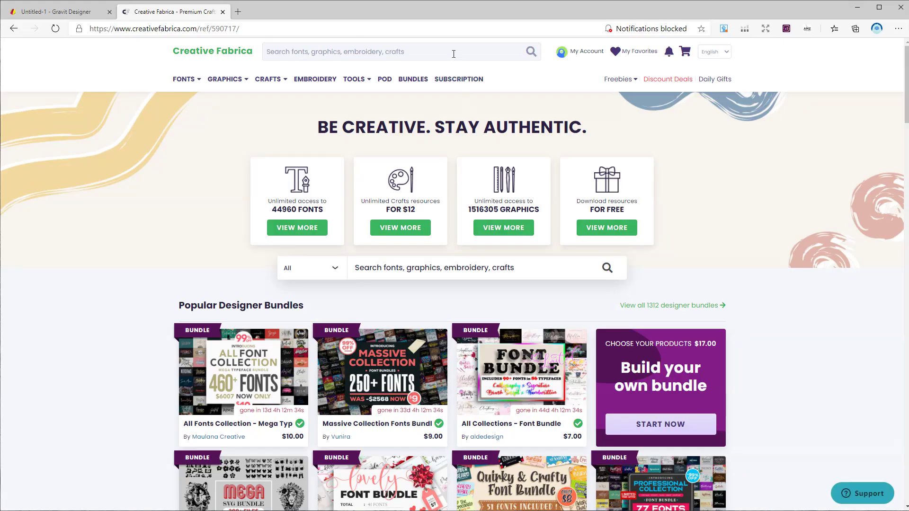
Search Creative Fabrica for "quote" and browse the resulting graphics.
text(q)
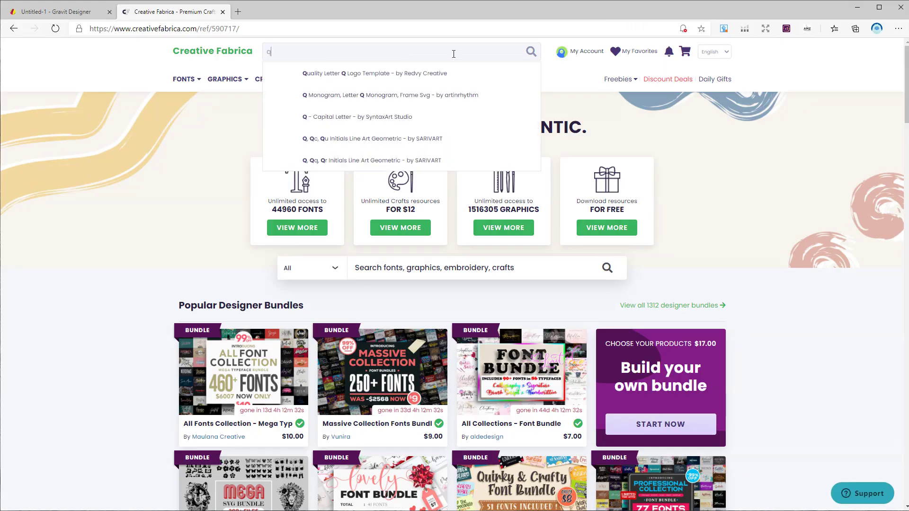
text(uote)
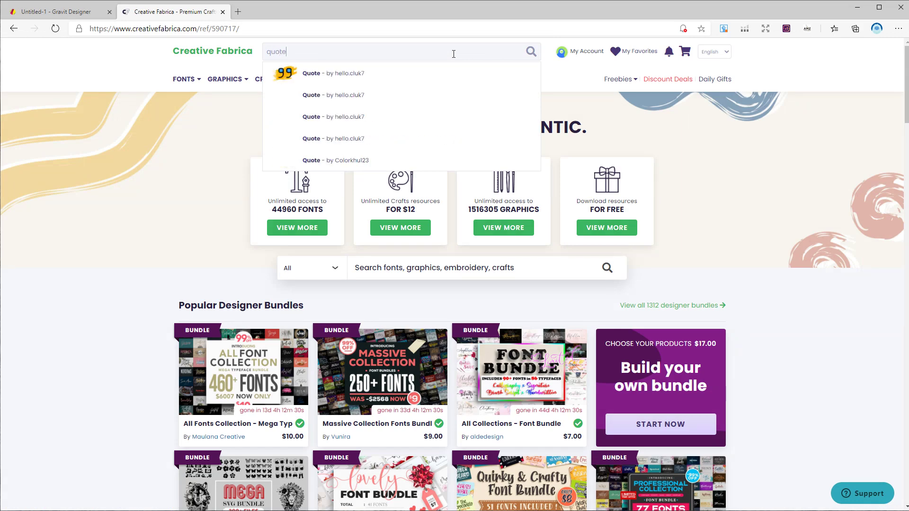
click(534, 49)
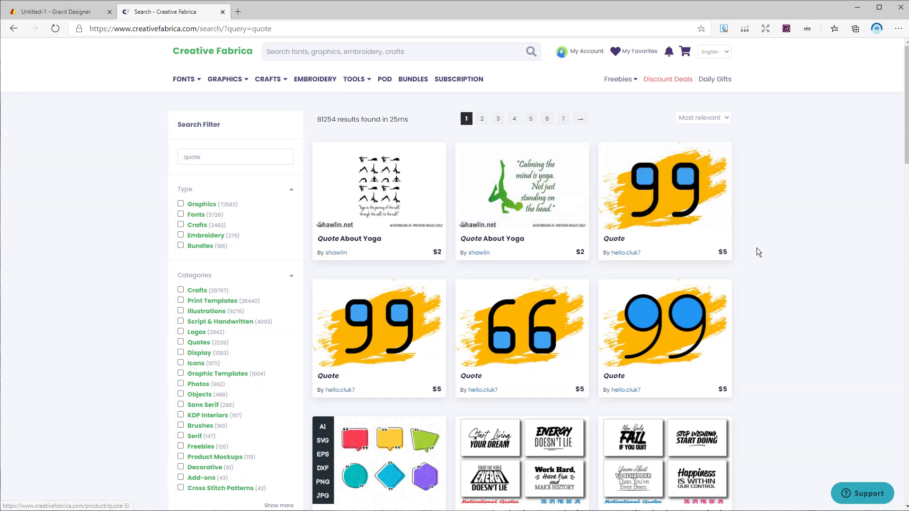
scroll(756, 248, down, 5)
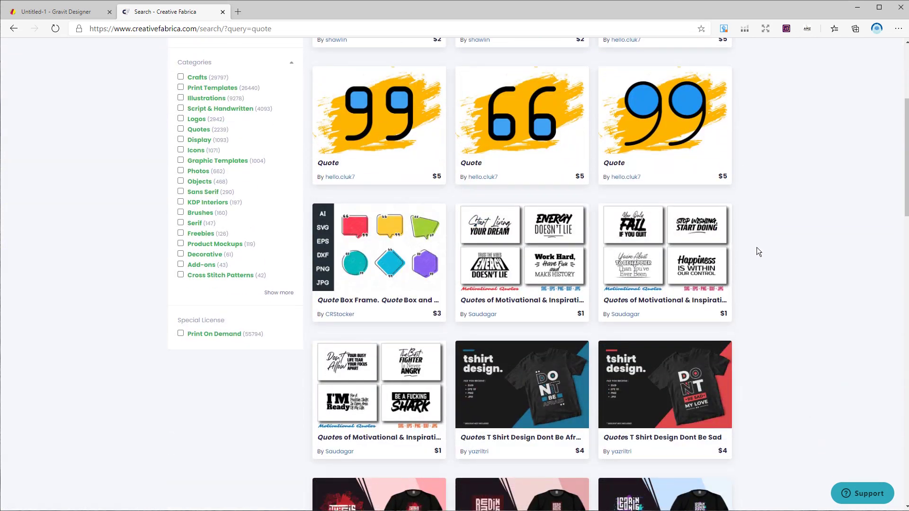
scroll(756, 247, down, 10)
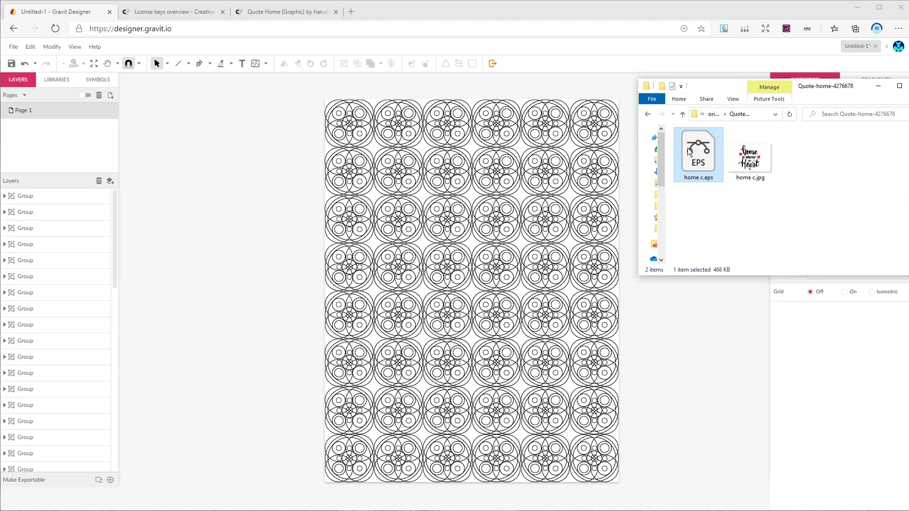
Bring home c.eps from the Quote-home-4276678 folder into the Gravit Designer page, over the middle of the pattern.
drag(695, 150, 510, 180)
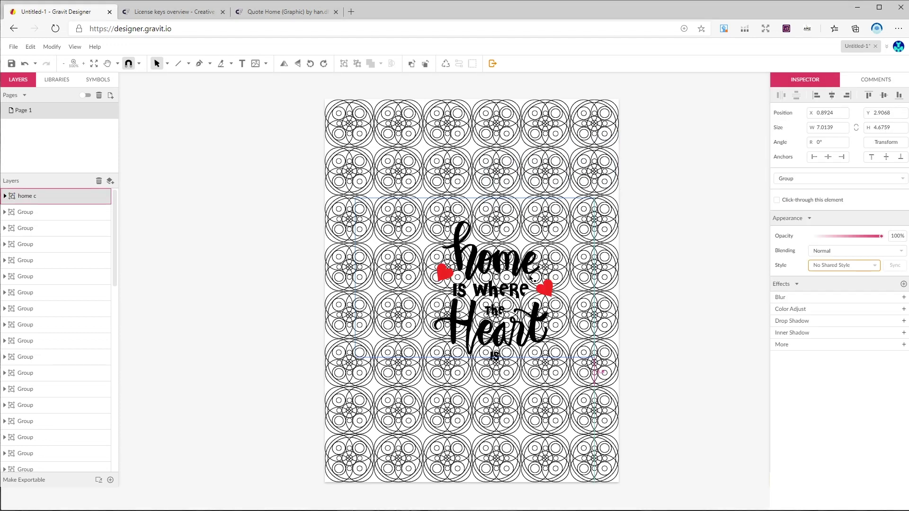
drag(531, 280, 522, 280)
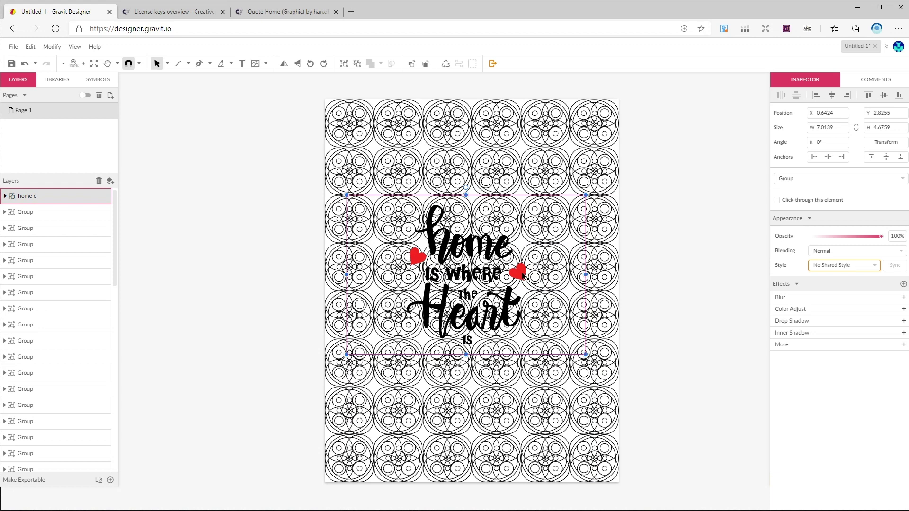
Give the quote's right-hand heart and the word "home" a white fill and a black border.
double_click(523, 276)
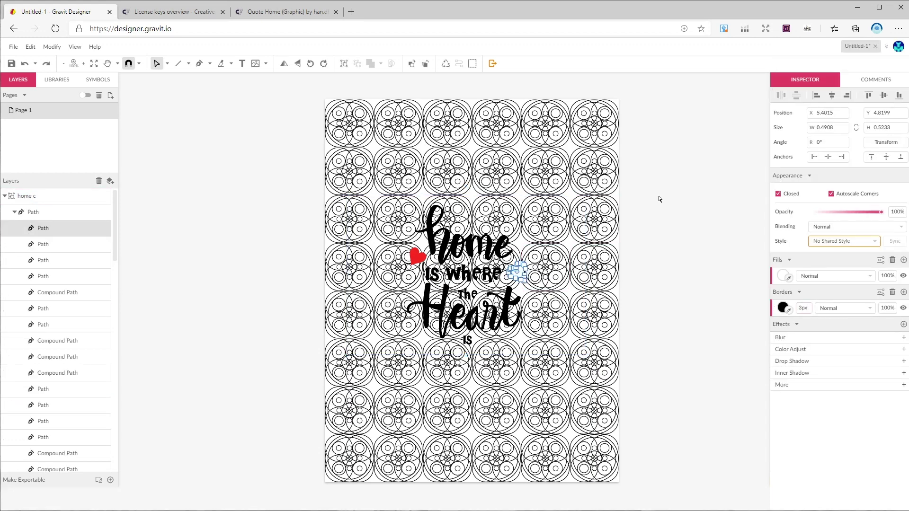
click(498, 249)
click(903, 292)
click(803, 308)
click(783, 276)
click(878, 428)
click(500, 249)
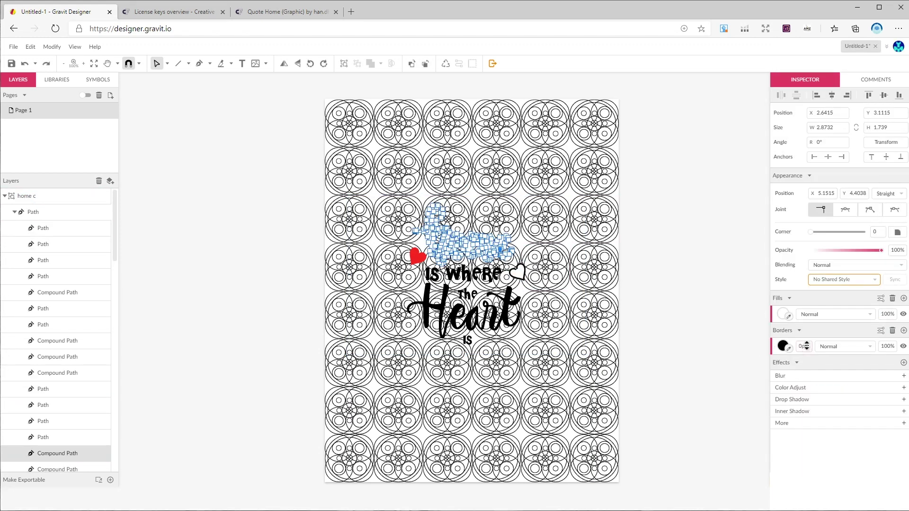
Give the word "Heart" in the quote a white fill and a black border.
click(686, 284)
click(524, 274)
click(903, 292)
click(509, 307)
click(904, 292)
click(783, 276)
click(883, 428)
Give the quote's small words "is where the is" and the left-hand heart white fills and black borders.
click(487, 275)
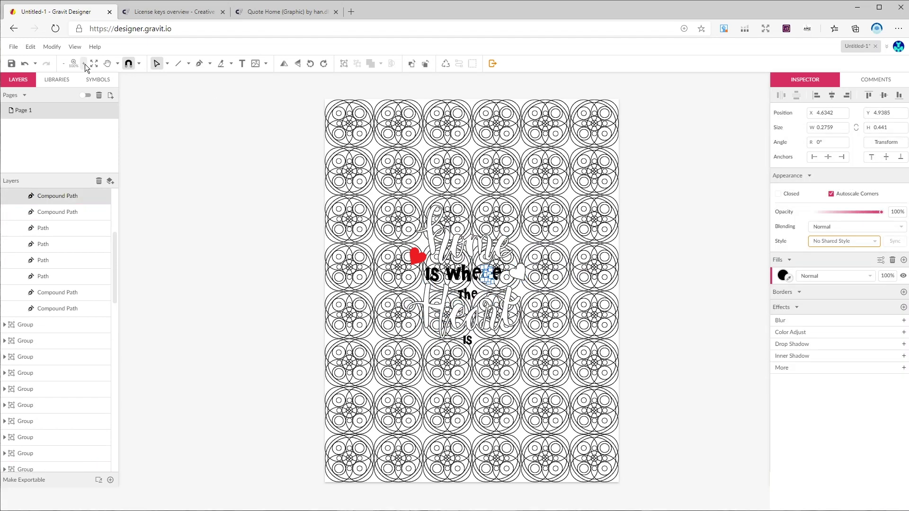
click(85, 64)
shift+click(463, 290)
shift+click(422, 290)
shift+click(376, 291)
shift+click(338, 290)
shift+click(408, 423)
shift+click(391, 332)
click(783, 275)
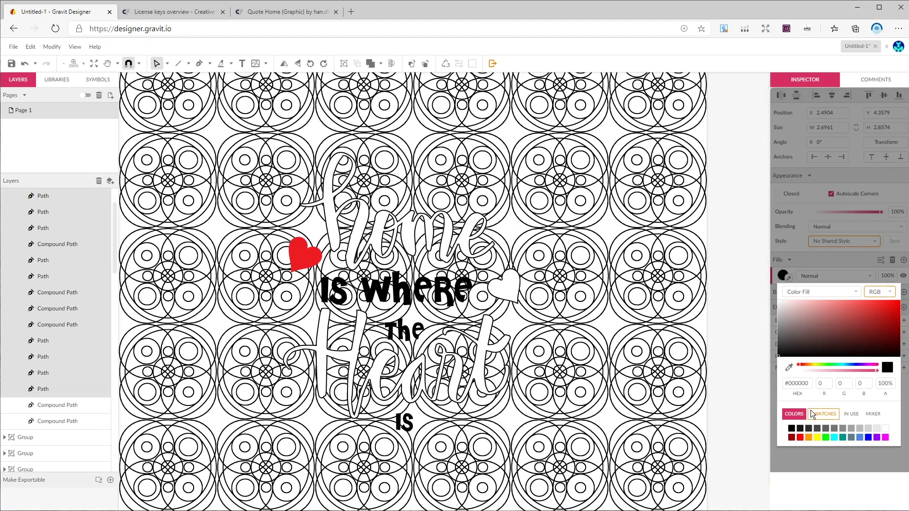
click(886, 429)
click(904, 292)
click(739, 284)
Draw unfilled black paths behind the lettering with 25 px and 67 px borders, surrounding the whole quote as a solid backing.
click(199, 64)
right_click(804, 209)
text(25)
click(351, 159)
click(327, 165)
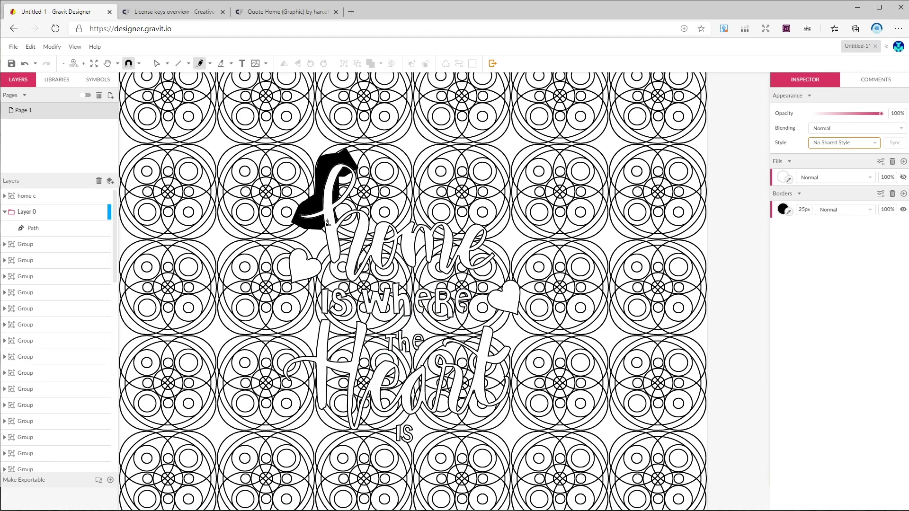
mouse_move(328, 223)
mouse_down()
mouse_move(284, 351)
mouse_move(379, 445)
mouse_move(530, 327)
mouse_move(366, 206)
mouse_move(360, 189)
mouse_move(400, 419)
mouse_move(454, 213)
mouse_move(365, 198)
mouse_up()
click(348, 227)
drag(327, 342, 328, 378)
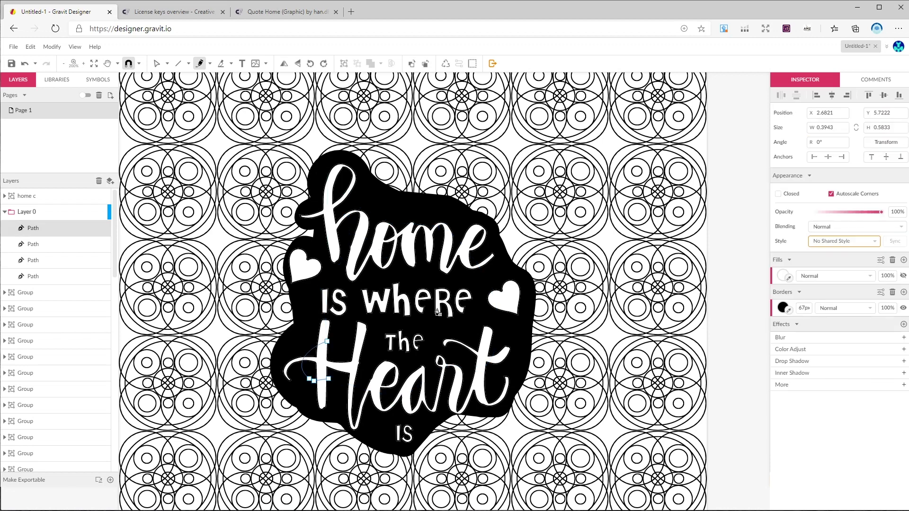
Change the border colour of the four backing paths in Layer 0 to white.
scroll(574, 221, down, 3)
click(156, 63)
click(27, 212)
click(33, 228)
shift+click(33, 277)
click(783, 308)
drag(800, 345, 778, 310)
click(700, 284)
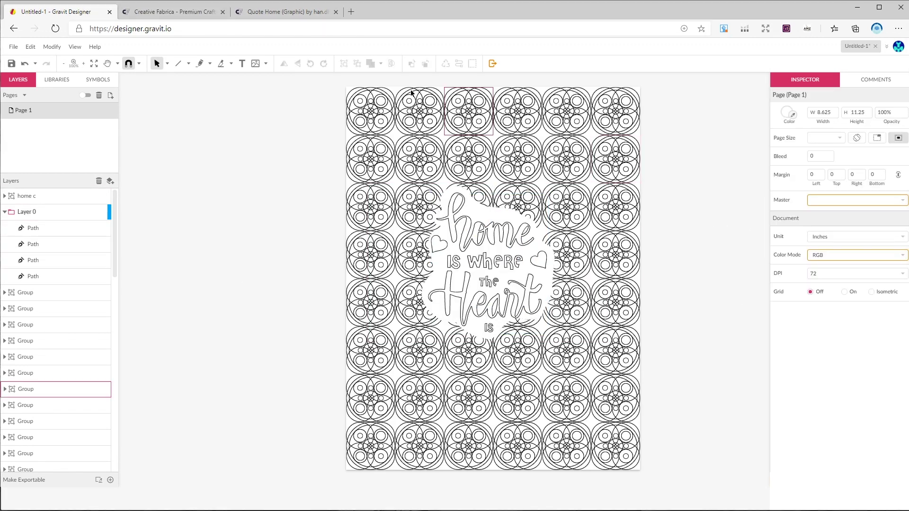
Search Creative Fabrica for "geometric pattern", limit the results to bundles and open the 500 Geometric Pattern Bundle.
click(160, 14)
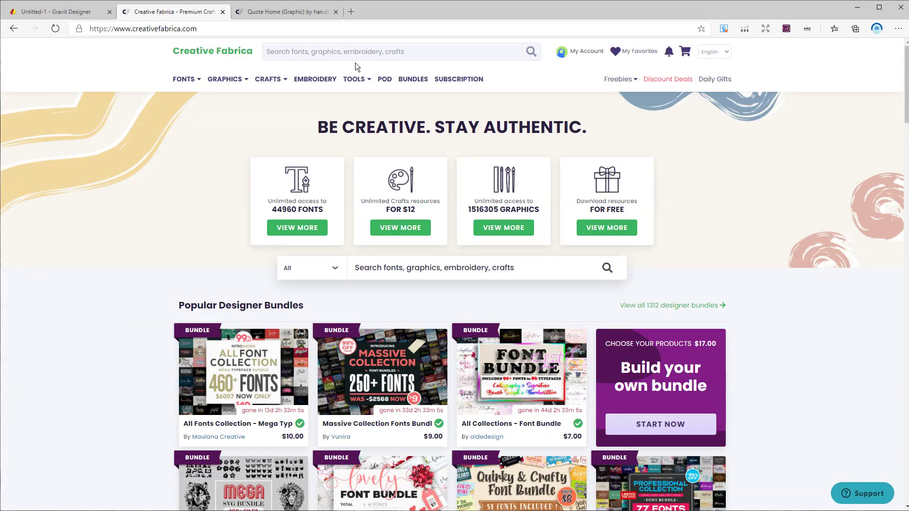
click(370, 50)
text(geo)
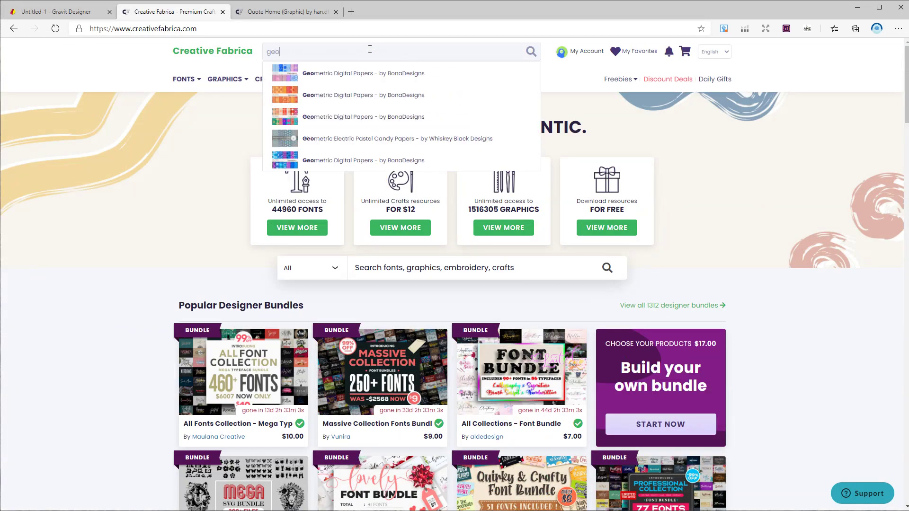
text(metric )
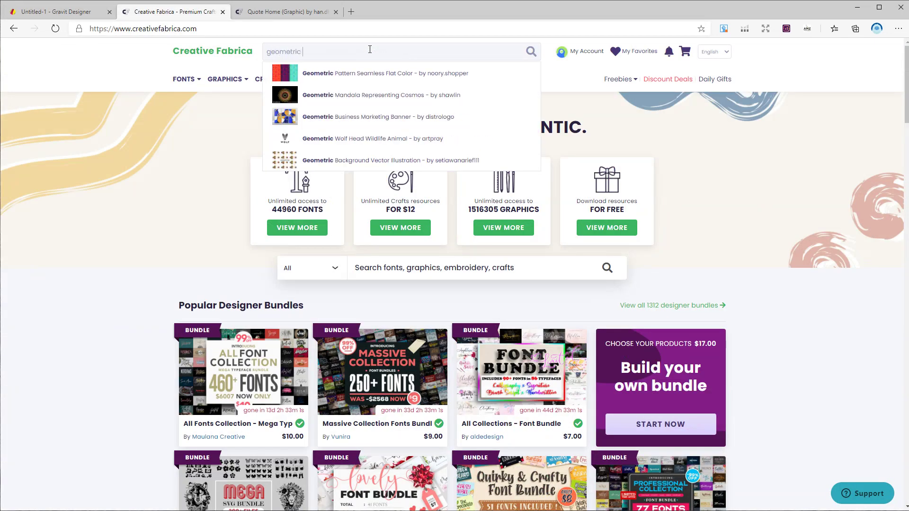
text(pattern)
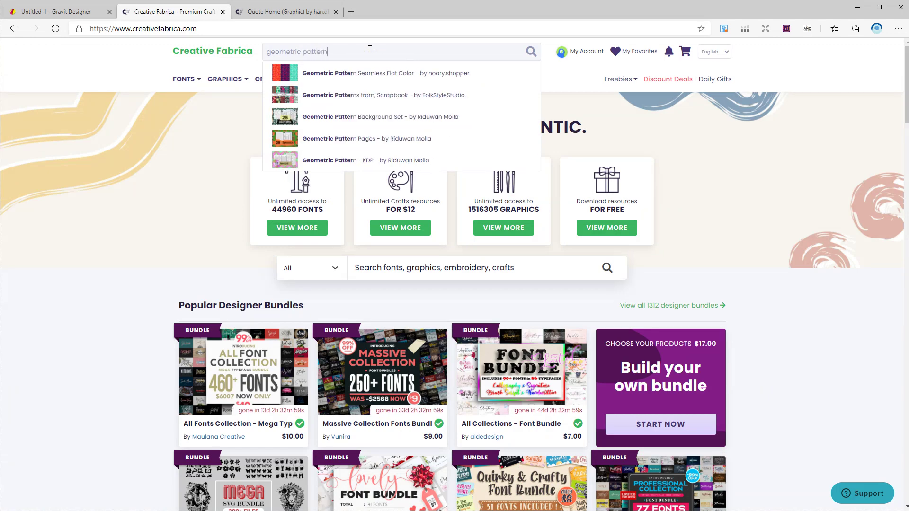
click(530, 54)
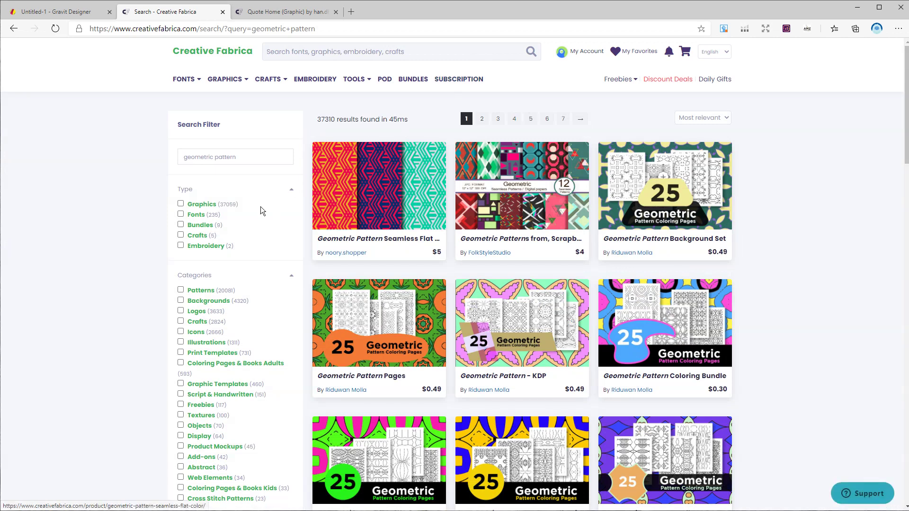
click(195, 228)
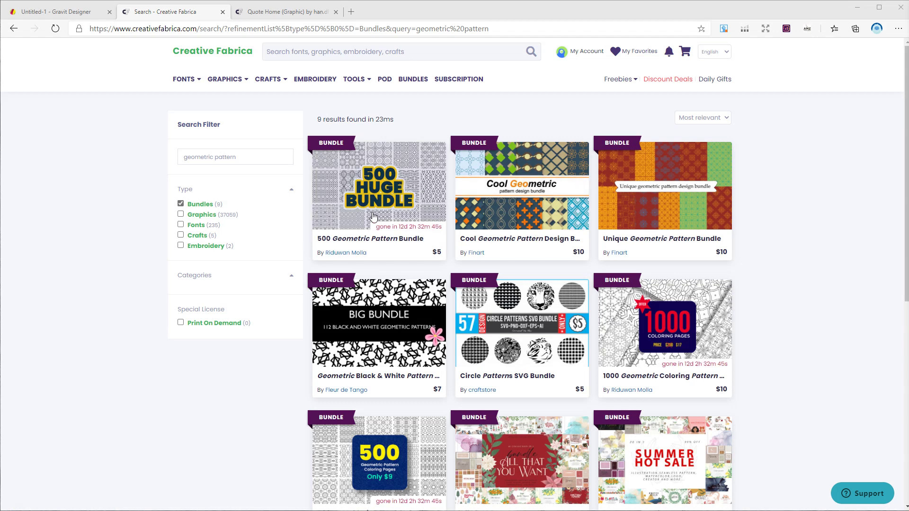
click(419, 195)
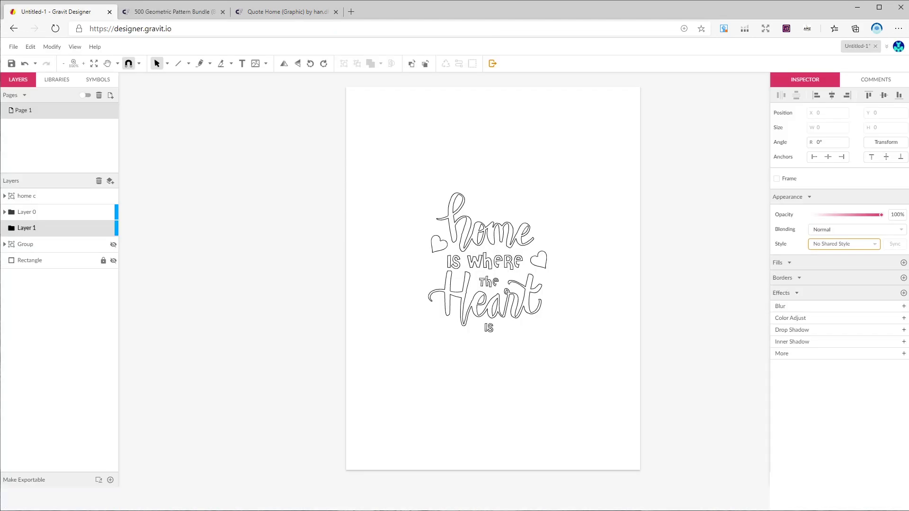
Insert the pattern image 19 (1).jpg from the file explorer behind the quote in Gravit Designer and stretch its height to 11.25 inches.
key(alt+Tab)
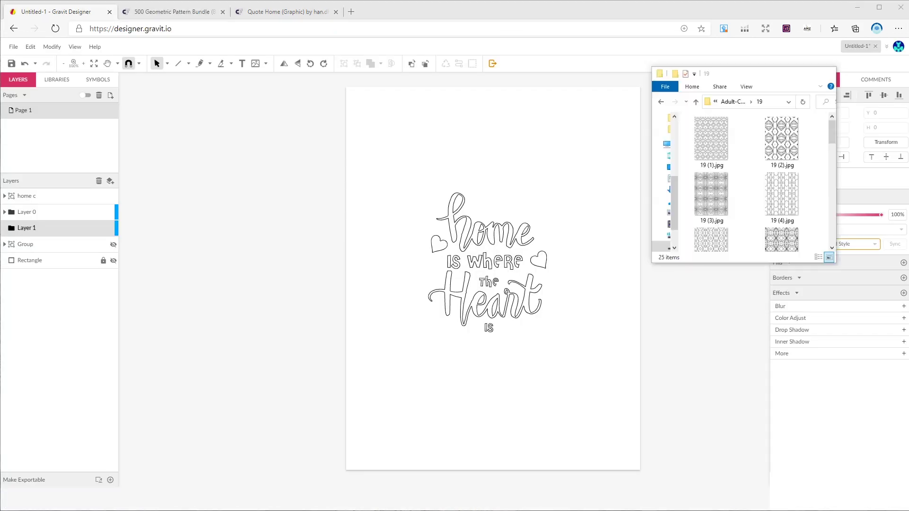
click(714, 141)
drag(547, 186, 537, 287)
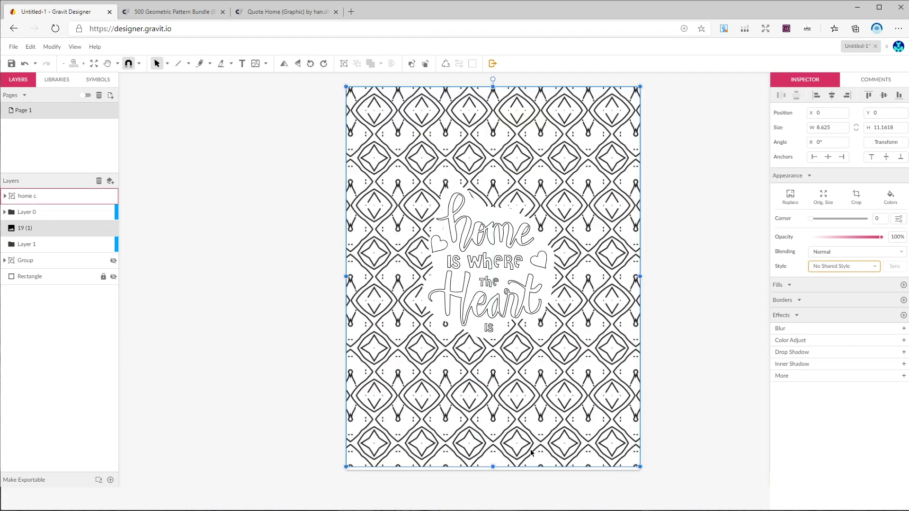
drag(492, 467, 493, 470)
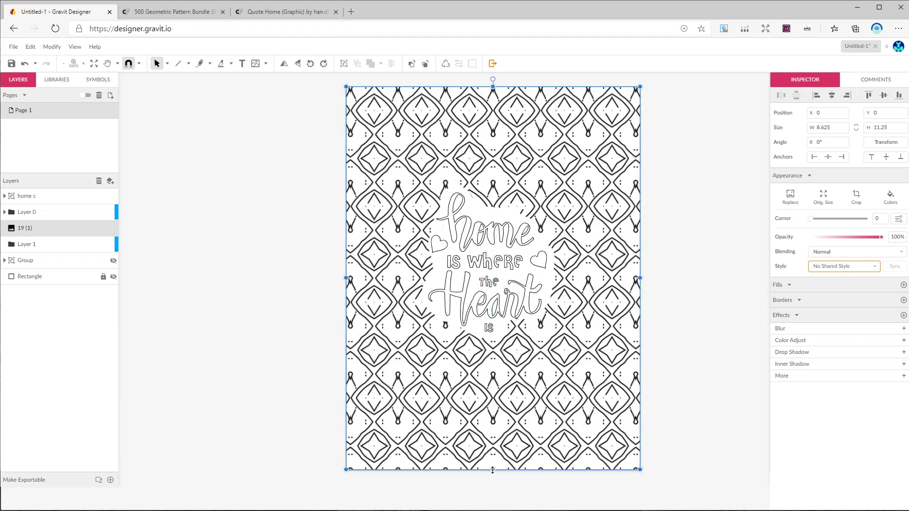
click(697, 323)
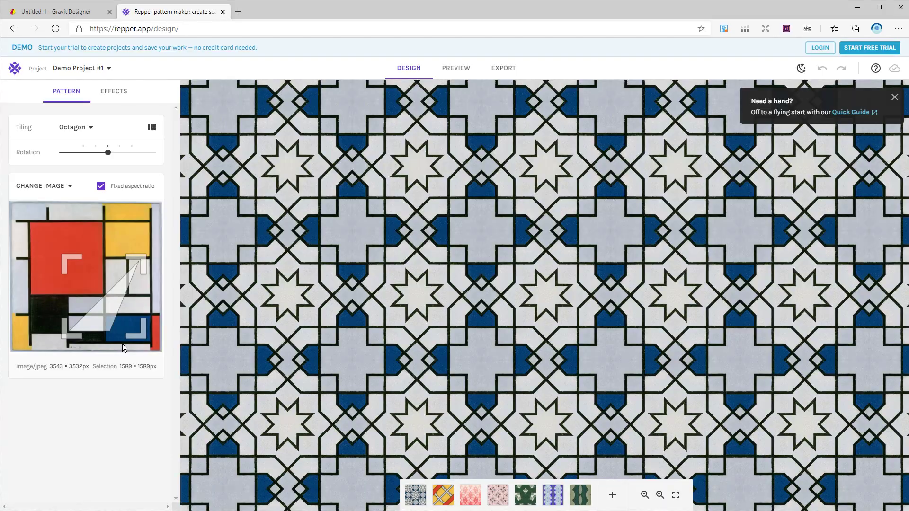
drag(86, 318, 66, 312)
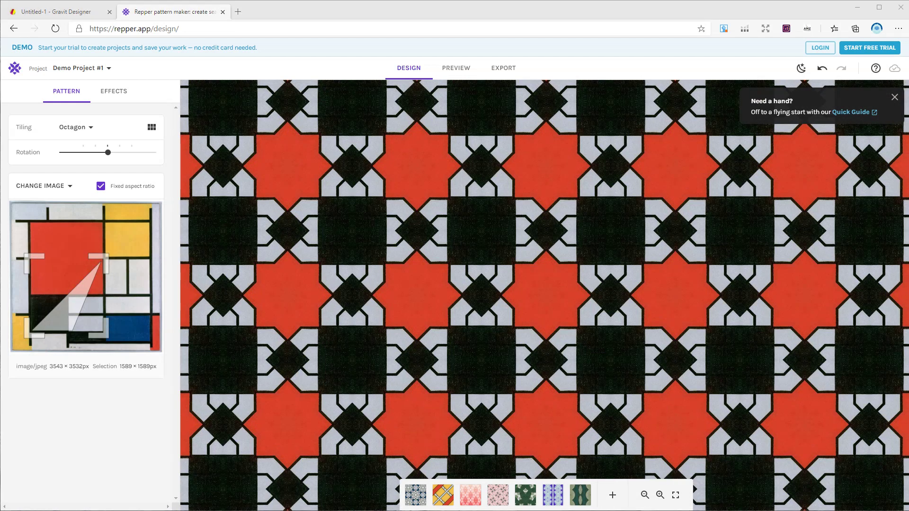
click(115, 92)
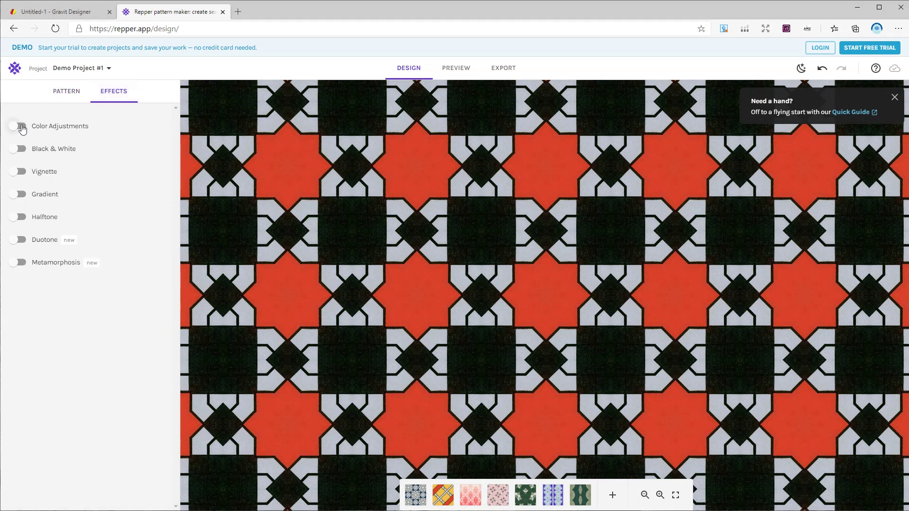
click(20, 130)
Open repper.app in the browser and start its pattern maker.
click(125, 11)
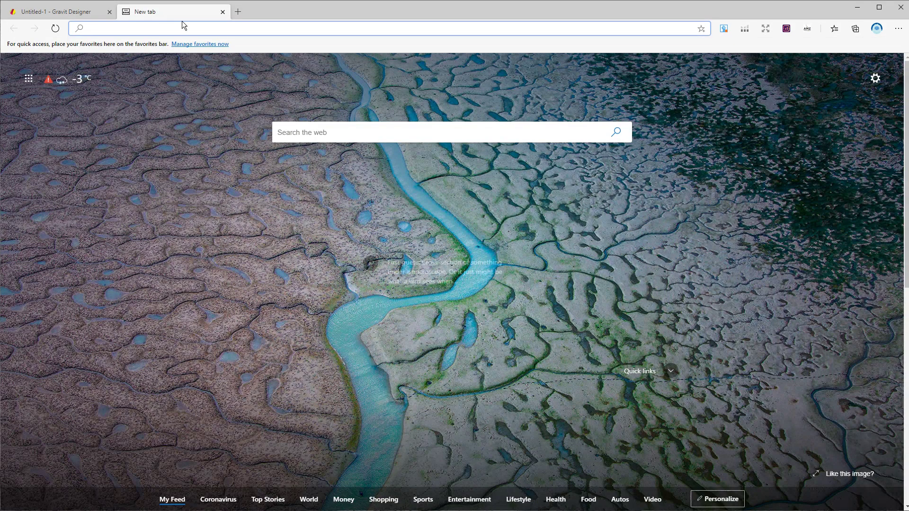
text(repper)
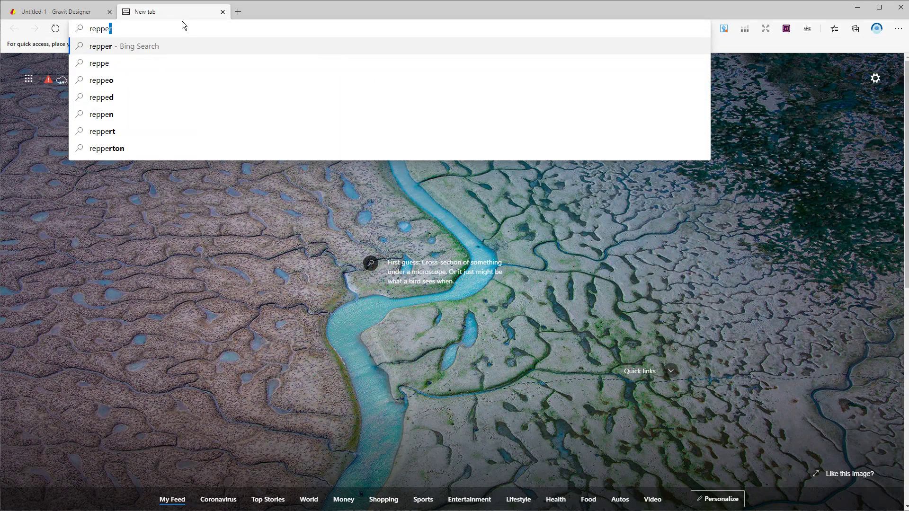
text(.app)
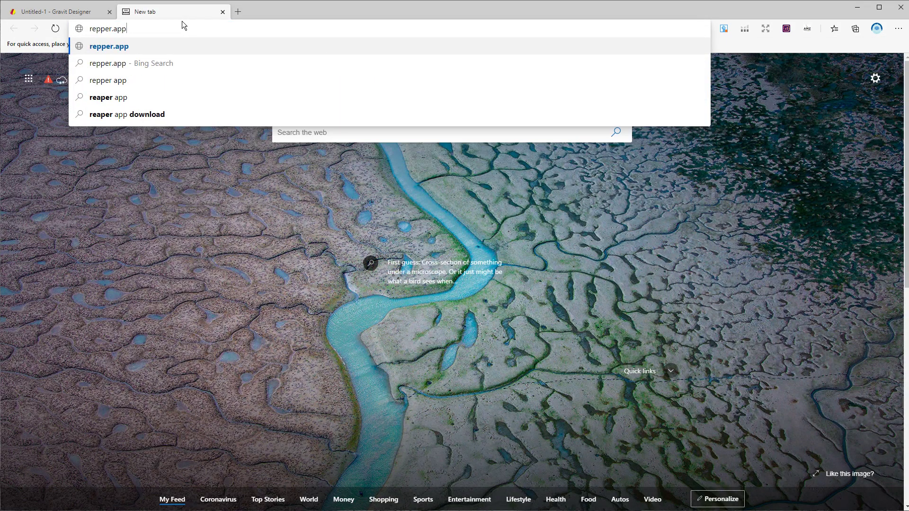
key(Return)
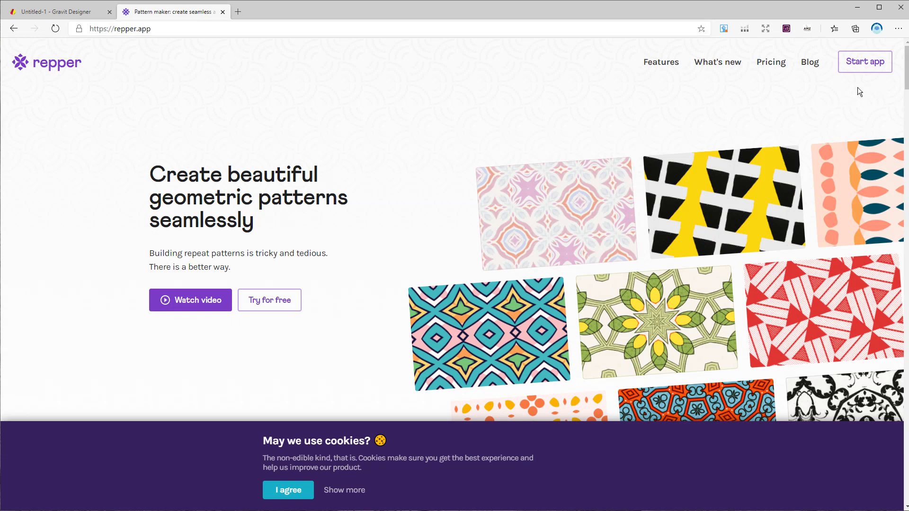
click(860, 62)
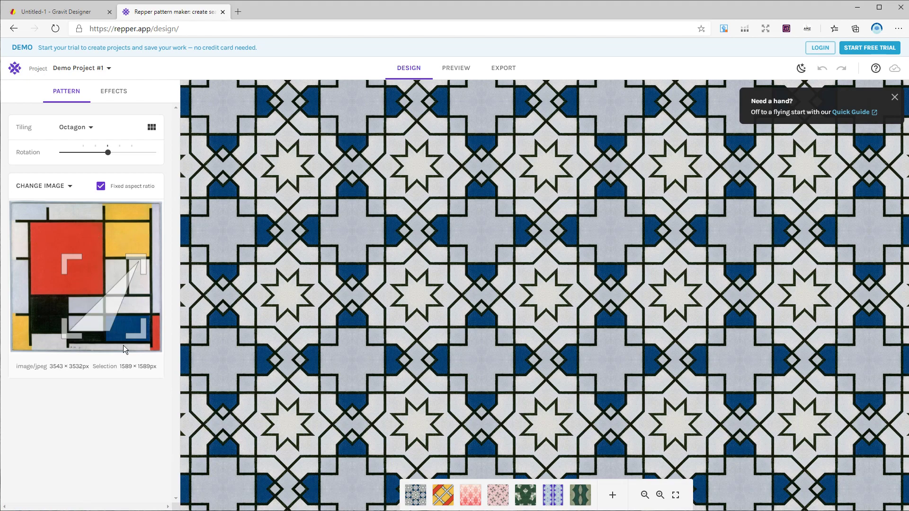
Move the source image selection onto the red and black areas and apply strongly raised brightness, slightly raised contrast, Black & White and Vignette effects.
drag(106, 316, 69, 317)
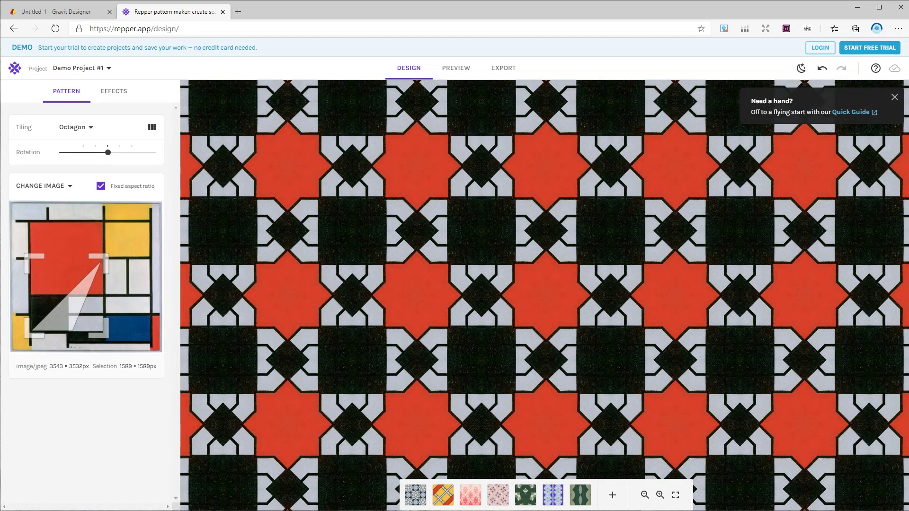
click(112, 91)
click(20, 126)
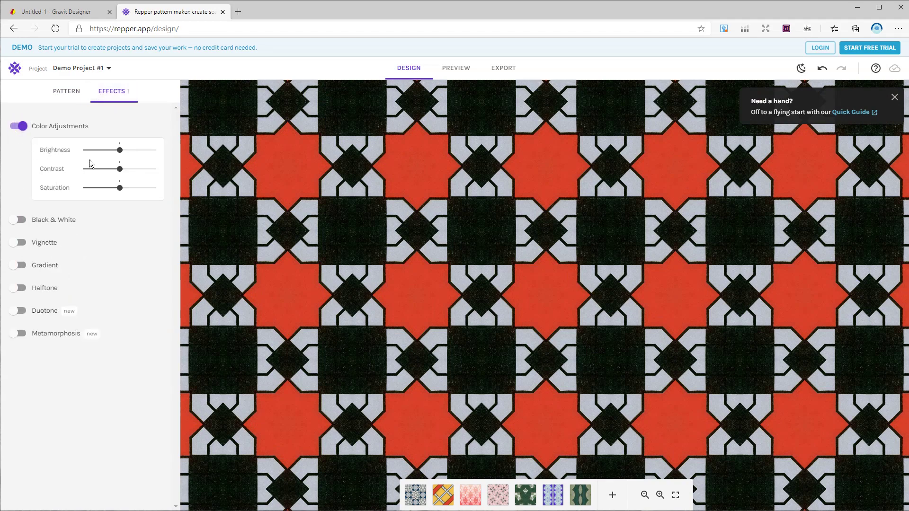
drag(119, 151, 153, 159)
mouse_move(127, 171)
mouse_down()
mouse_move(102, 170)
mouse_move(123, 169)
mouse_up()
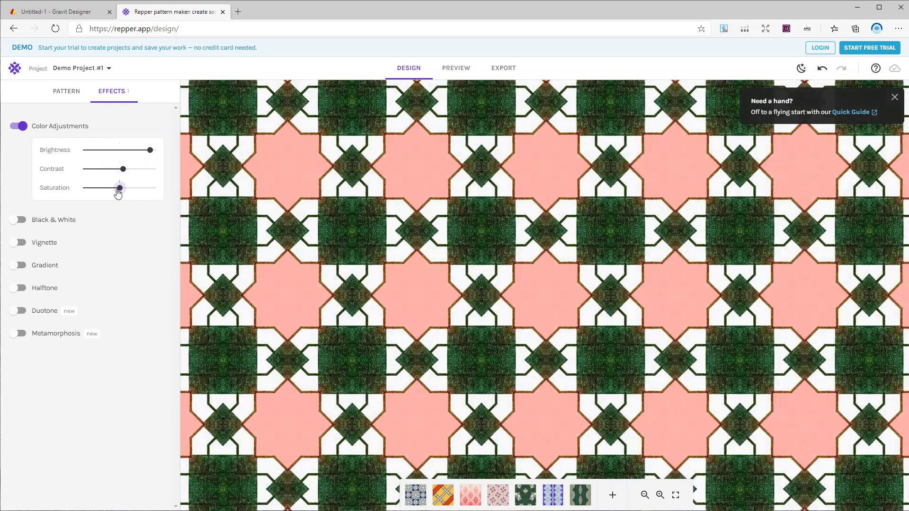
click(19, 221)
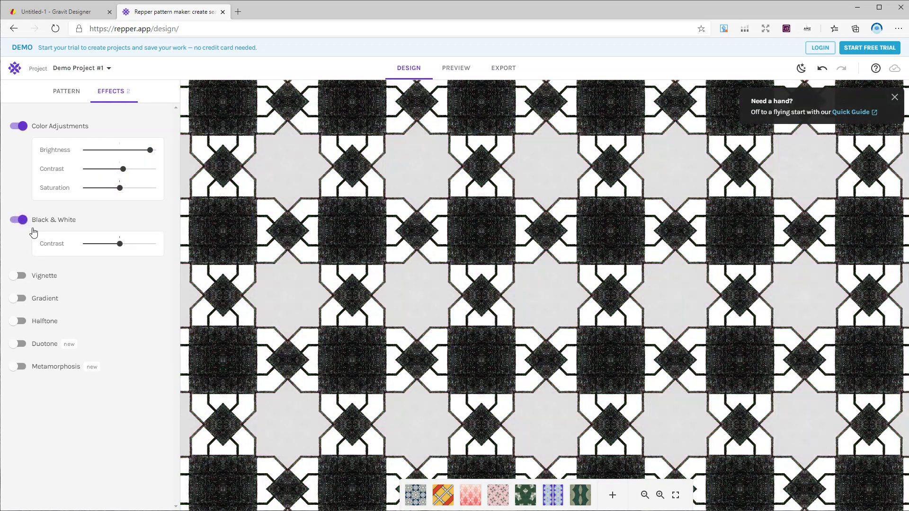
click(42, 280)
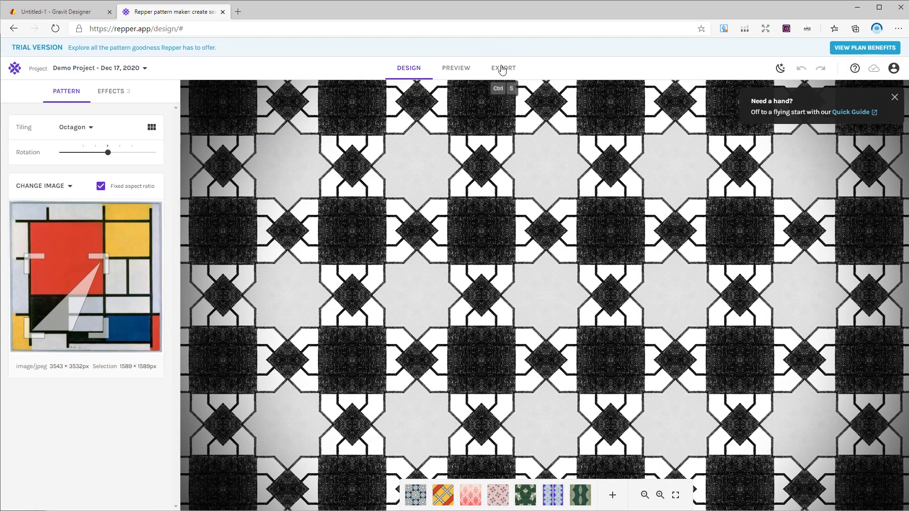
Export the pattern as a PNG surface in inches, 8.625 × 11.25 at 300 DPI.
click(502, 68)
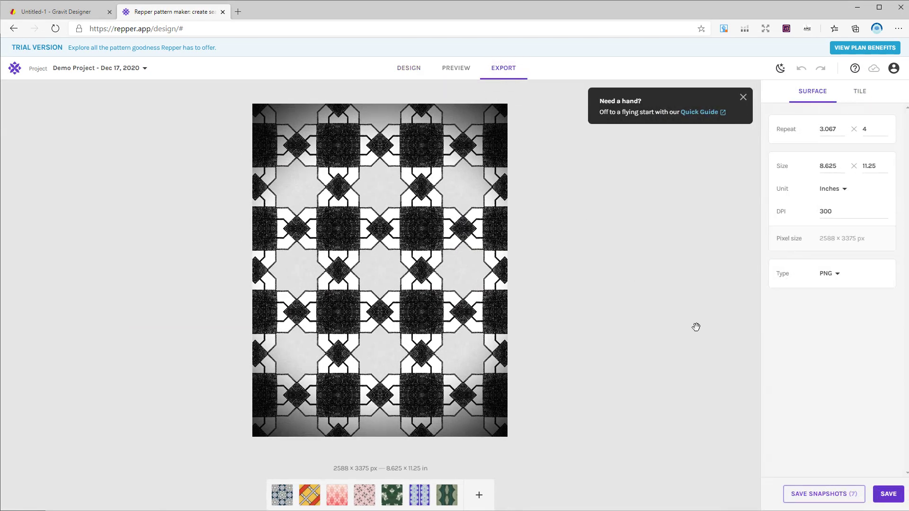
click(840, 196)
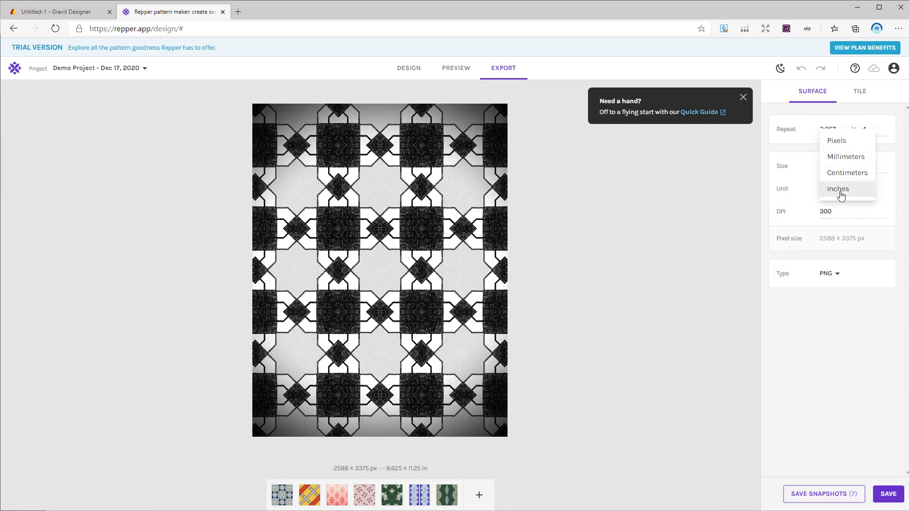
click(814, 193)
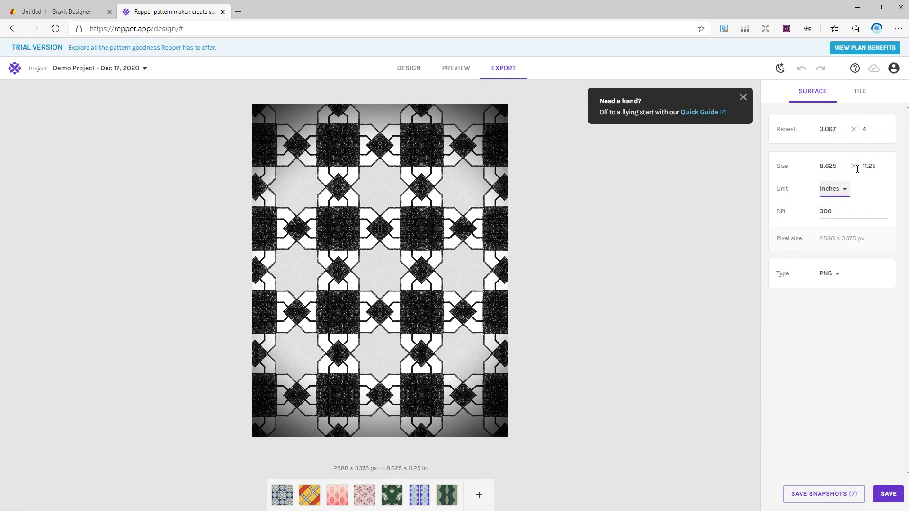
click(887, 495)
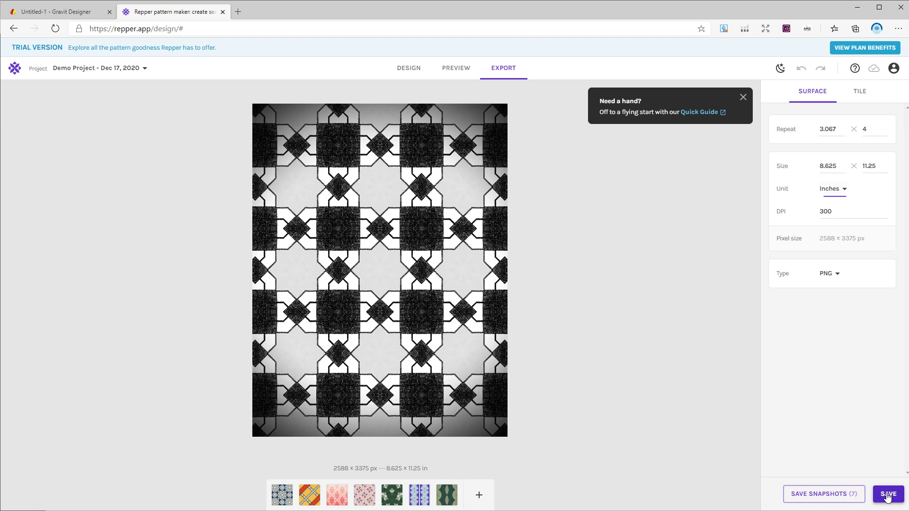